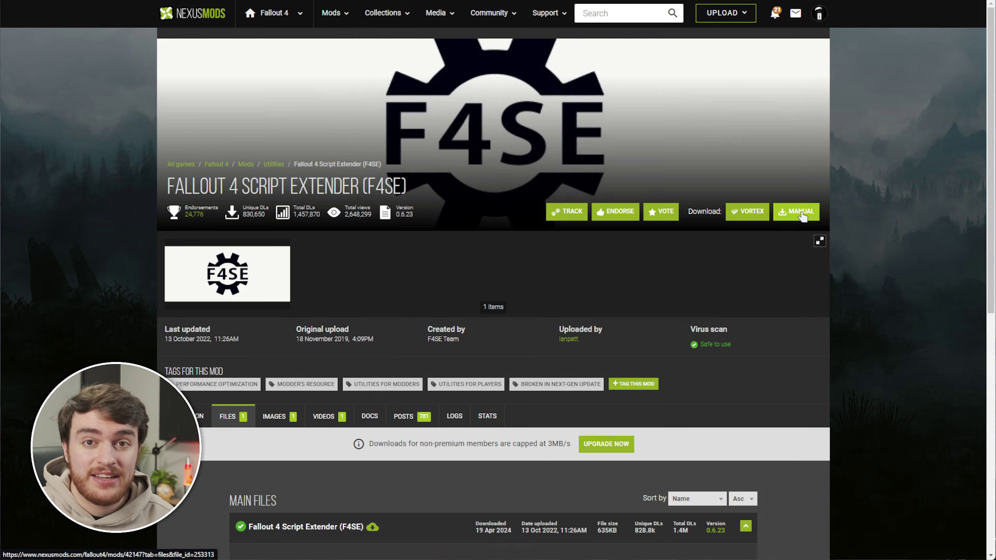
# - Download the Fallout 4 Script Extender (F4SE) archive manually with the slow download option and open its f4se_0_06_23 folder
pyautogui.click(802, 215)
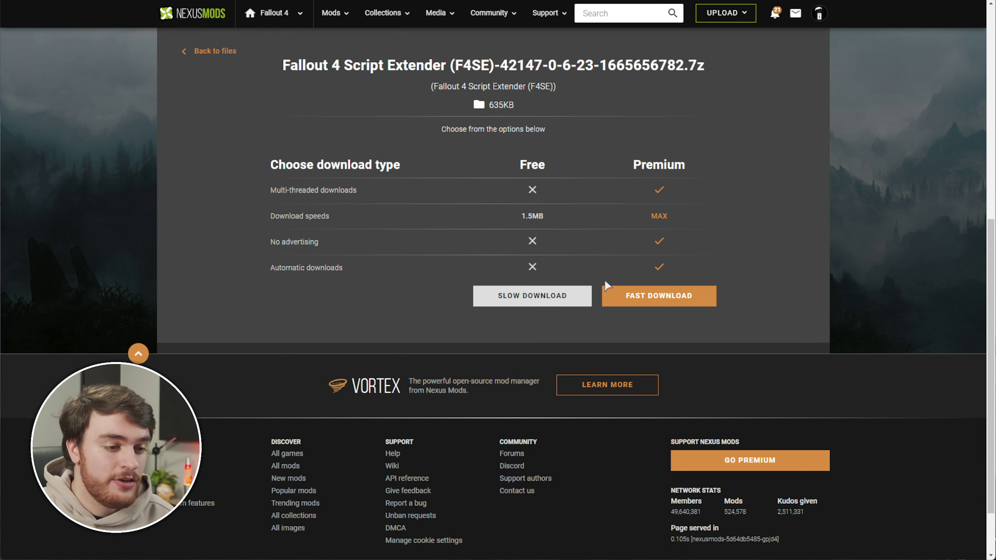
pyautogui.click(537, 294)
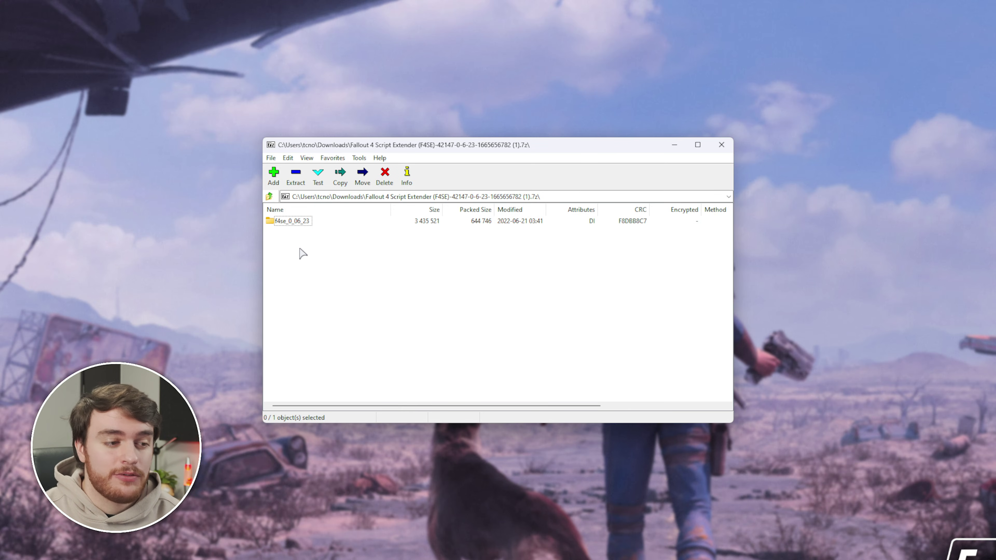
pyautogui.doubleClick(291, 223)
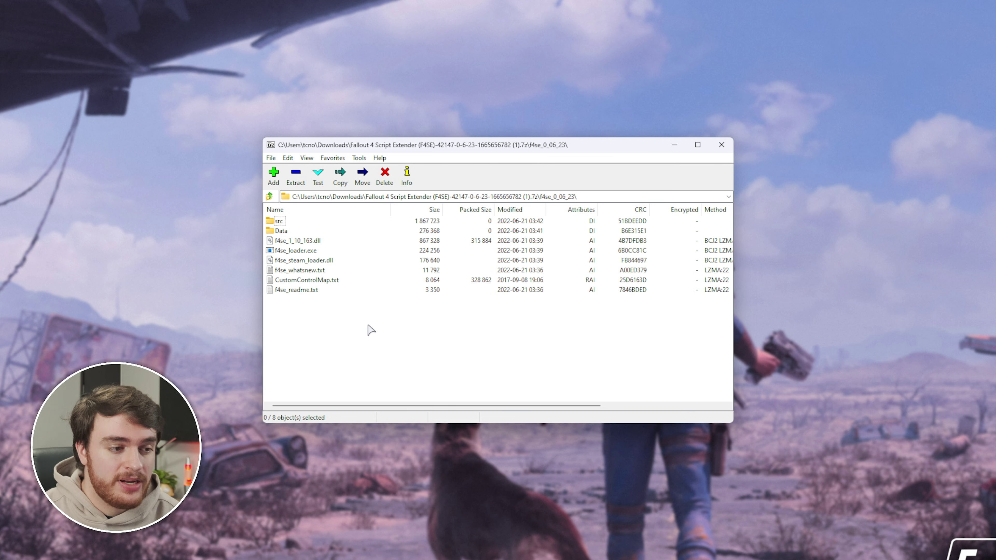
pyautogui.moveTo(344, 329); pyautogui.dragTo(232, 183)
pyautogui.click(489, 342)
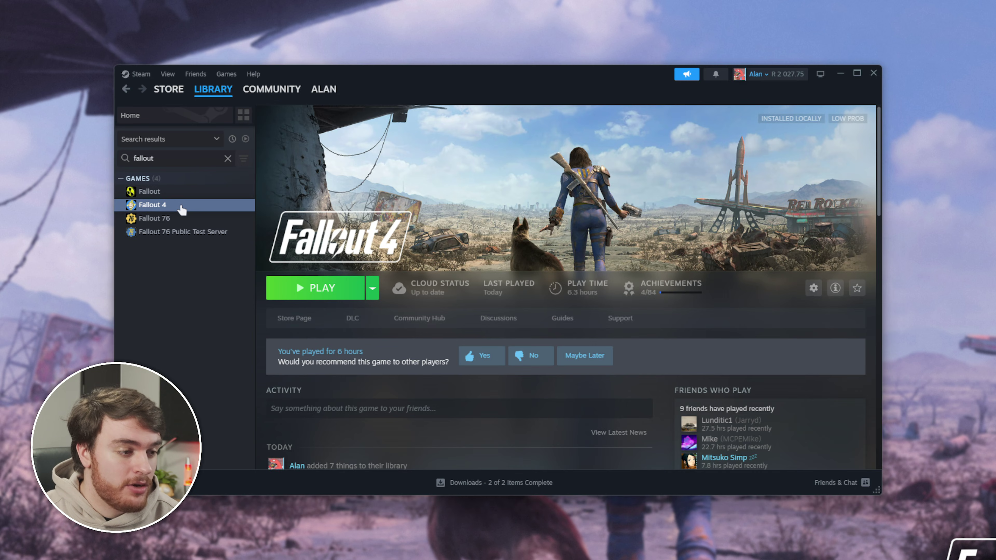
# - Browse Fallout 4's local files from the Steam library and copy all F4SE archive contents there, replacing the existing files
pyautogui.rightClick(179, 204)
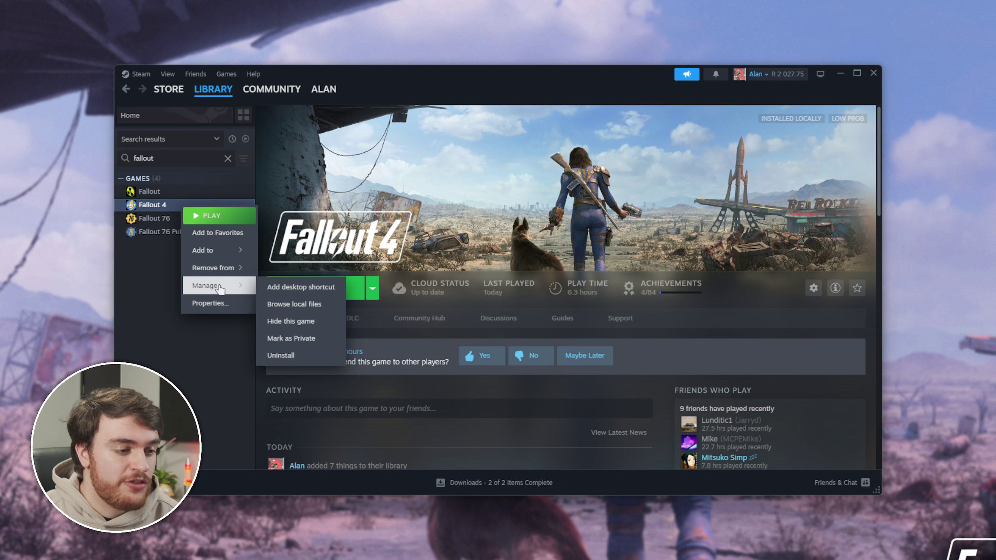
pyautogui.click(319, 306)
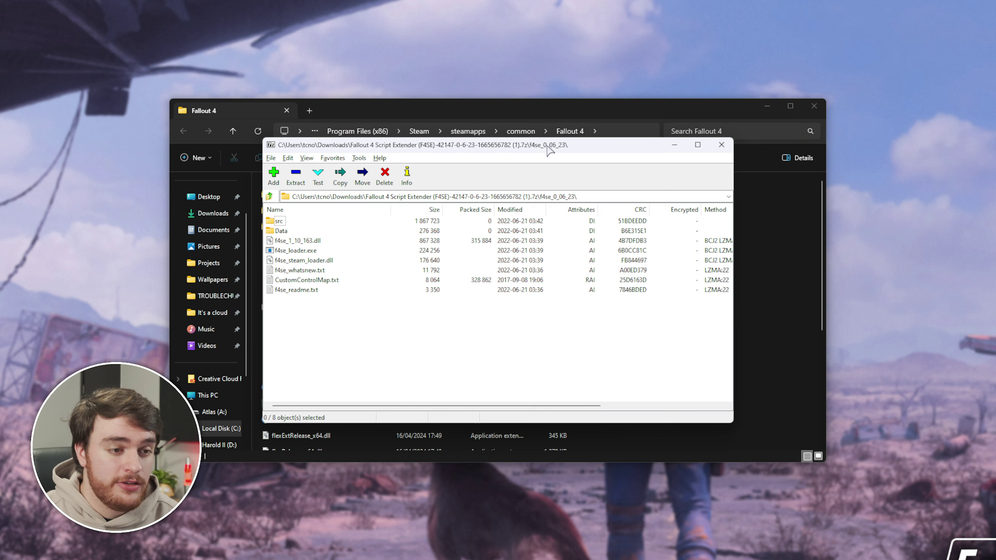
pyautogui.moveTo(619, 140); pyautogui.dragTo(765, 150)
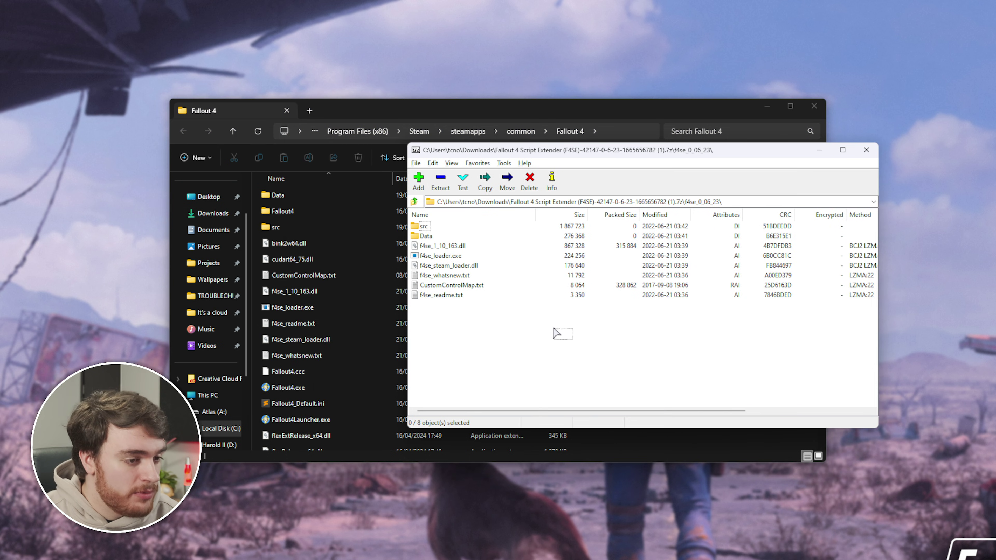
pyautogui.moveTo(554, 329); pyautogui.dragTo(415, 222)
pyautogui.moveTo(452, 275); pyautogui.dragTo(356, 289)
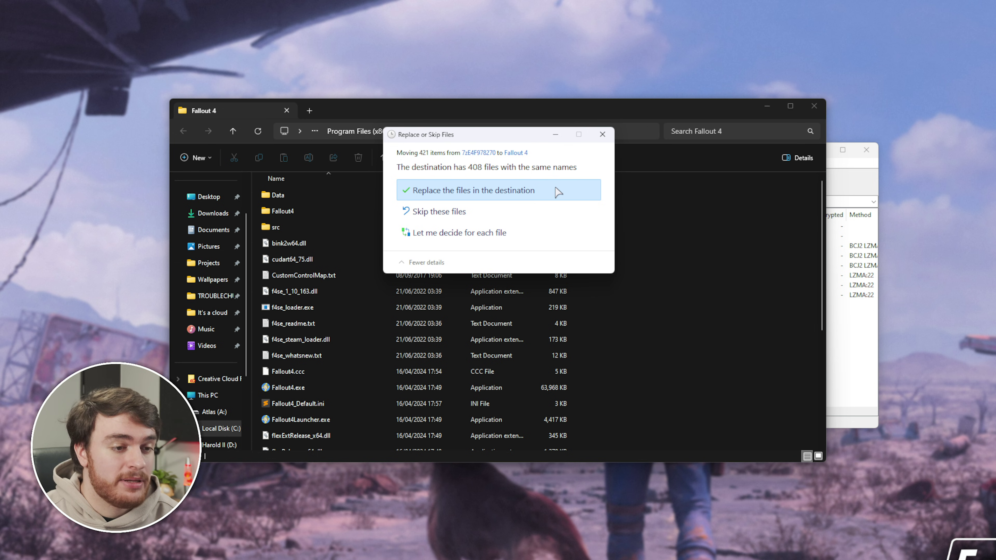
pyautogui.click(567, 193)
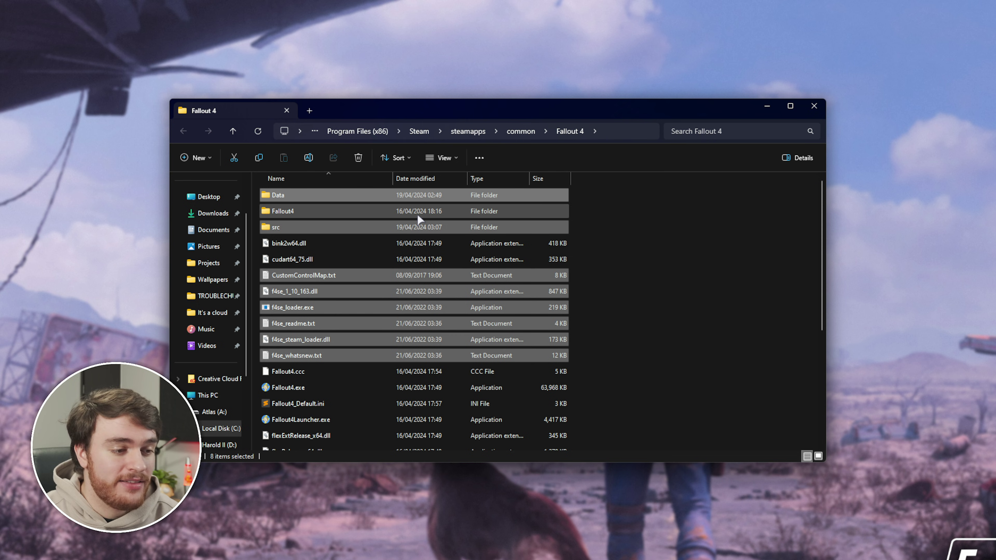
# - Check the script extender version with the console command getf4seversion in a game started from f4se_loader.exe, and quit the game
pyautogui.click(326, 307)
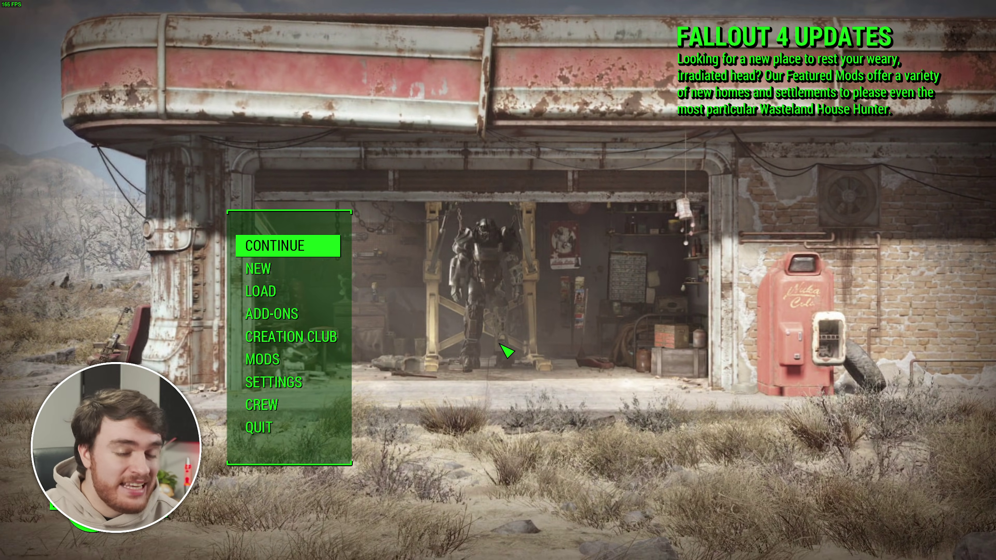
pyautogui.press('`')
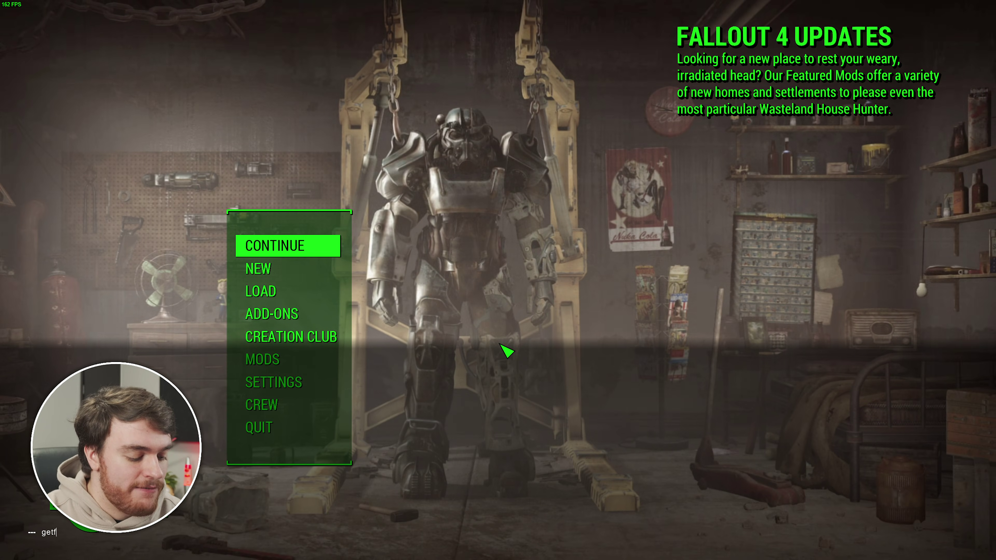
pyautogui.write('getf4seversion')
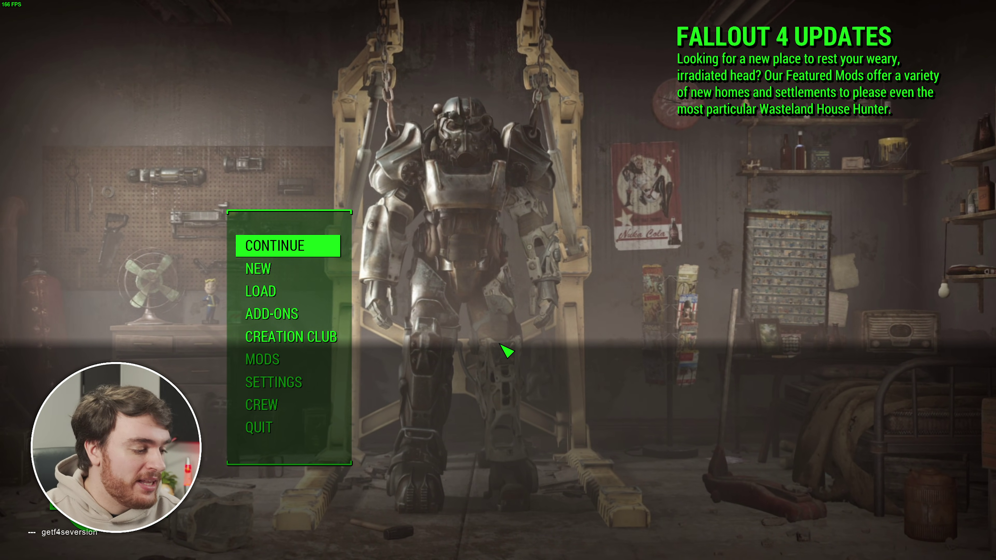
pyautogui.press('Return')
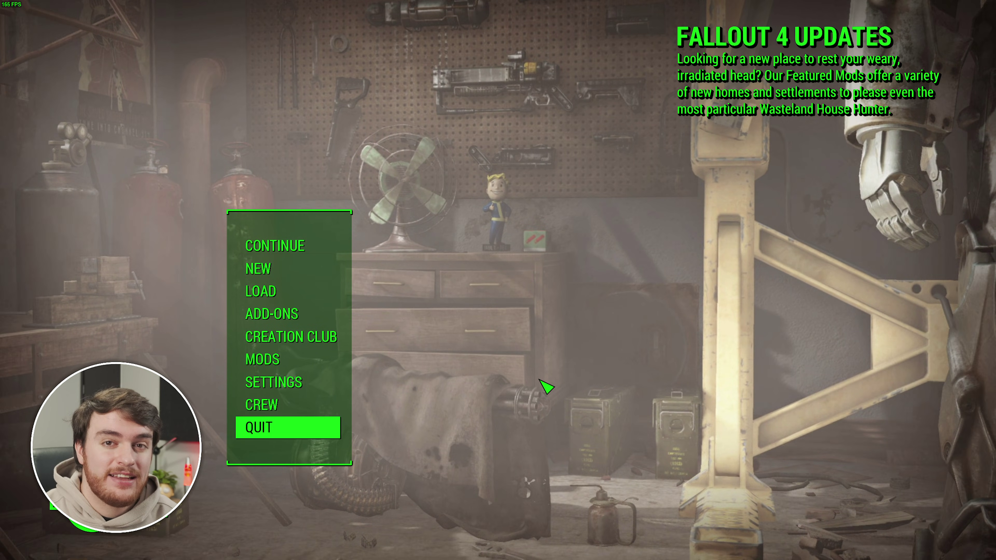
pyautogui.click(291, 431)
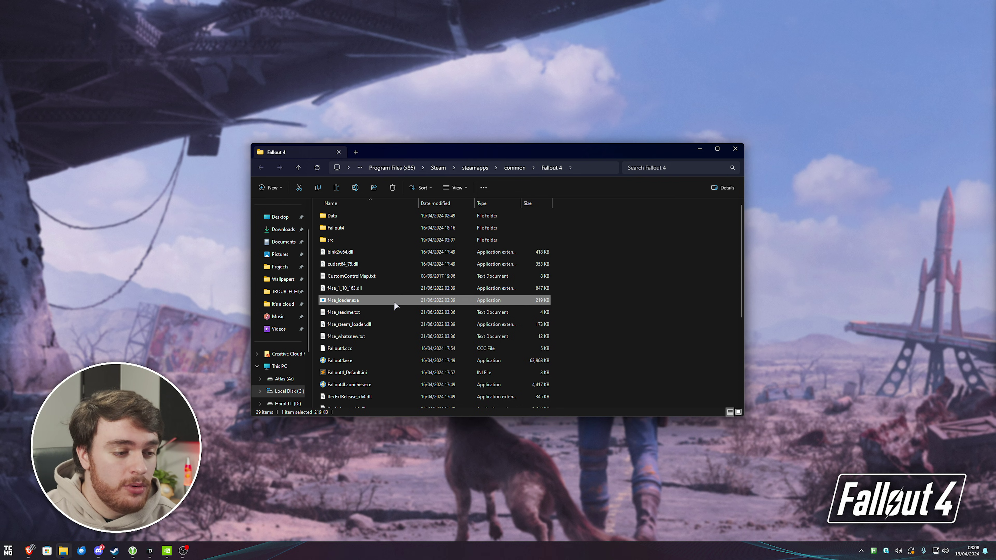
# - Create a shortcut to f4se_loader.exe in the Fallout 4 folder and rename it "Fallout 4 Modded"
pyautogui.moveTo(343, 306)
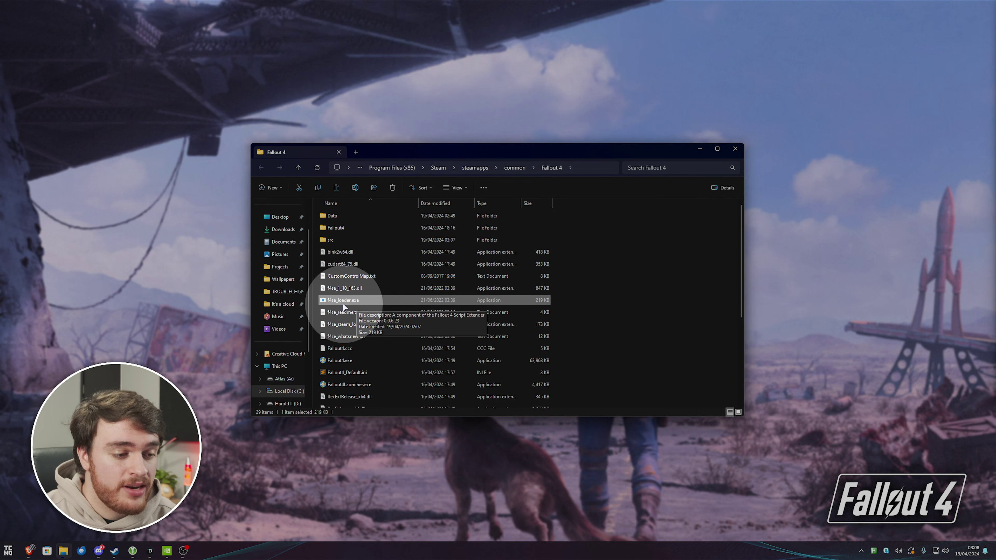
pyautogui.doubleClick(373, 303)
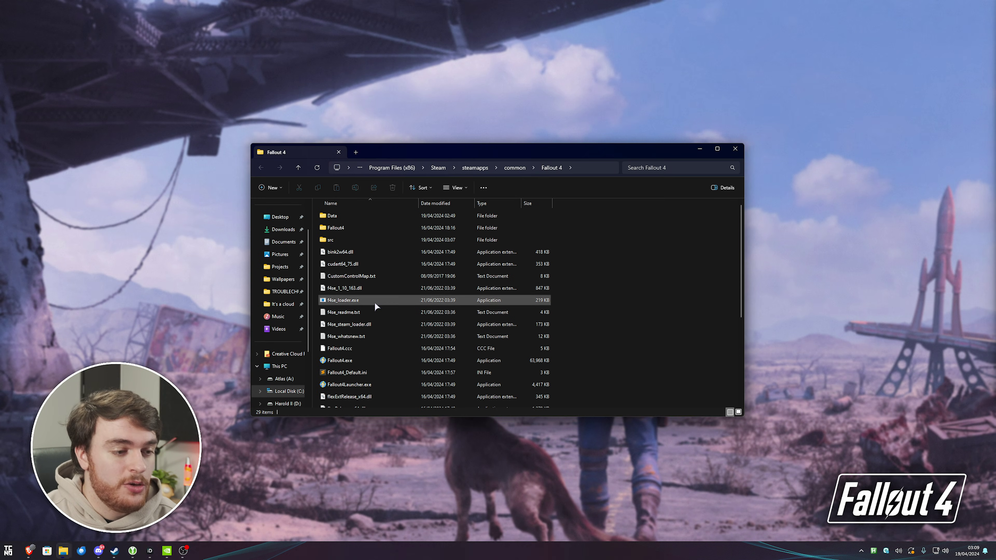
pyautogui.click(368, 299)
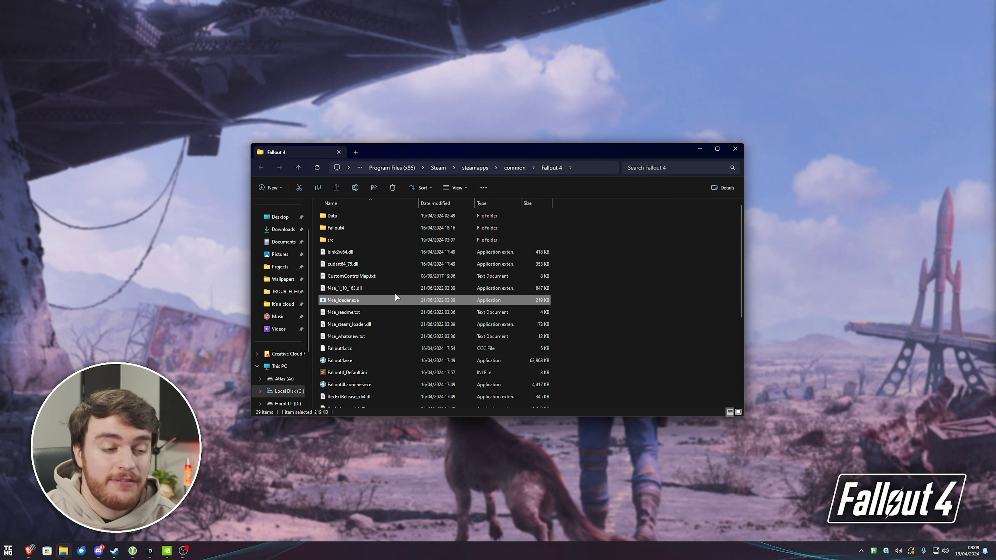
pyautogui.rightClick(397, 301)
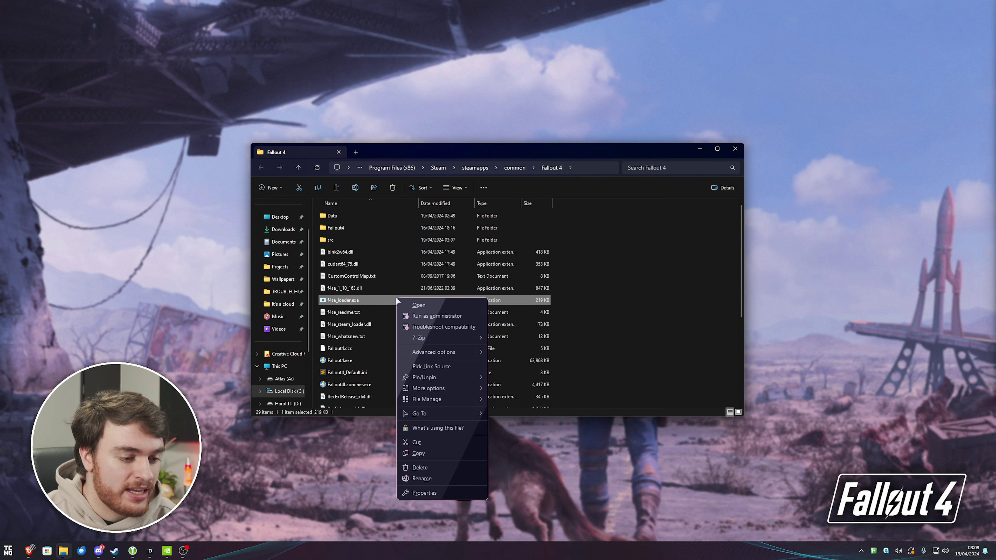
pyautogui.moveTo(454, 389)
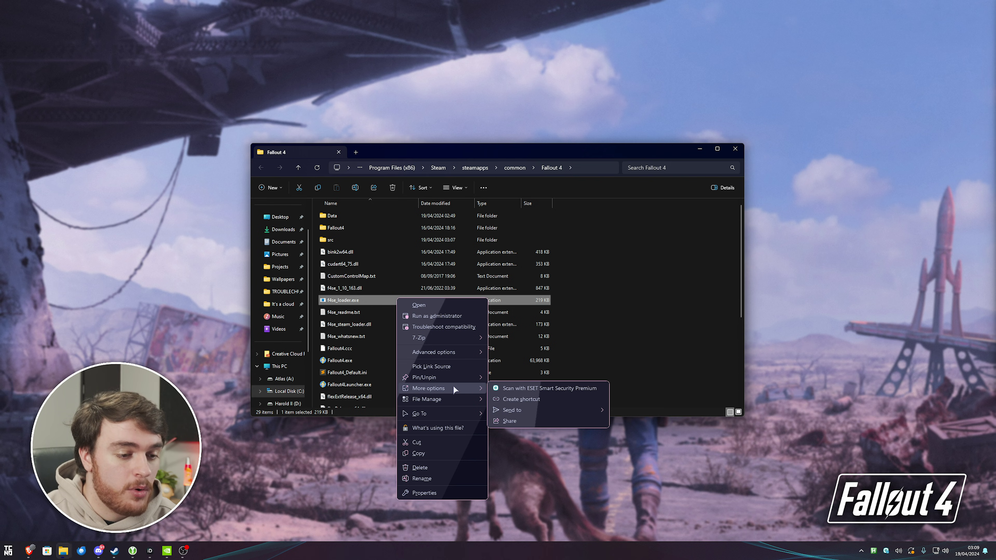
pyautogui.click(521, 399)
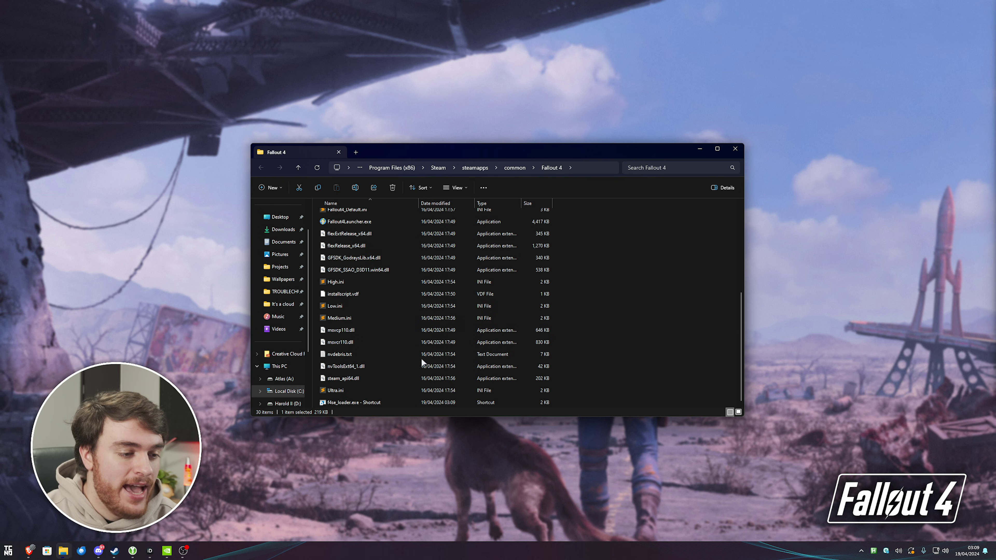
pyautogui.write('Fallout')
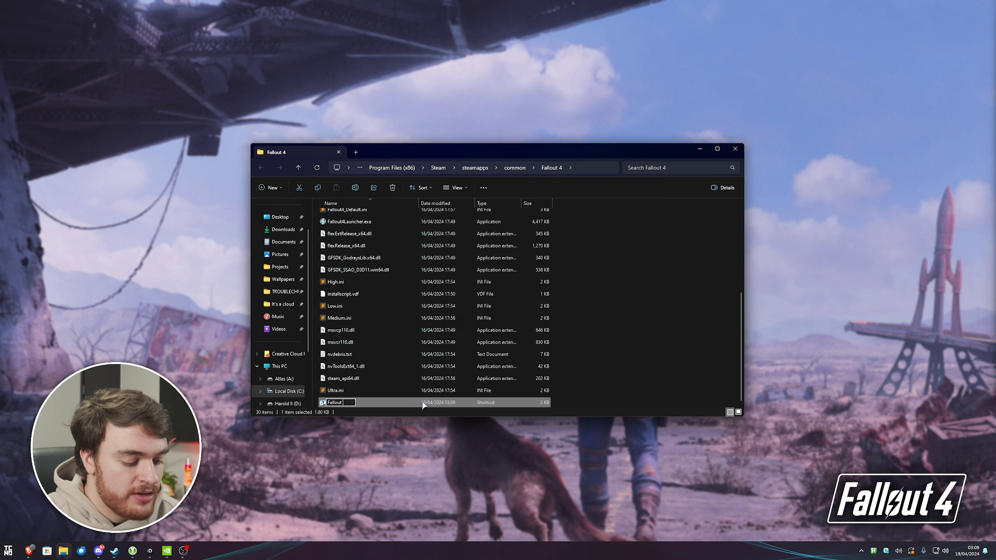
pyautogui.write(' 4 Modded')
pyautogui.press('Return')
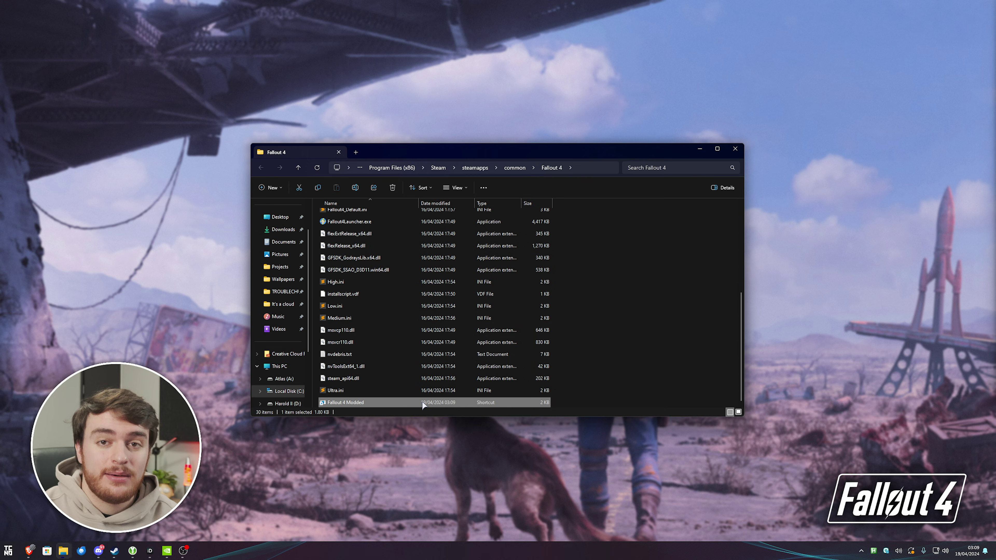
# - Move the Fallout 4 Modded shortcut out of the game folder onto the desktop, placing it beside the folder window
pyautogui.moveTo(348, 403); pyautogui.dragTo(225, 220)
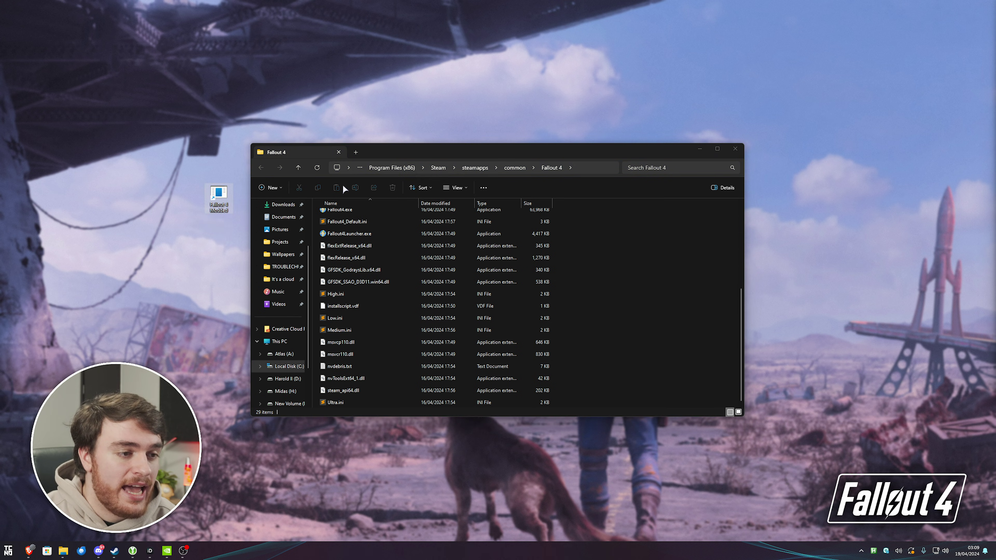
pyautogui.moveTo(367, 148); pyautogui.dragTo(390, 146)
pyautogui.moveTo(219, 194); pyautogui.dragTo(250, 193)
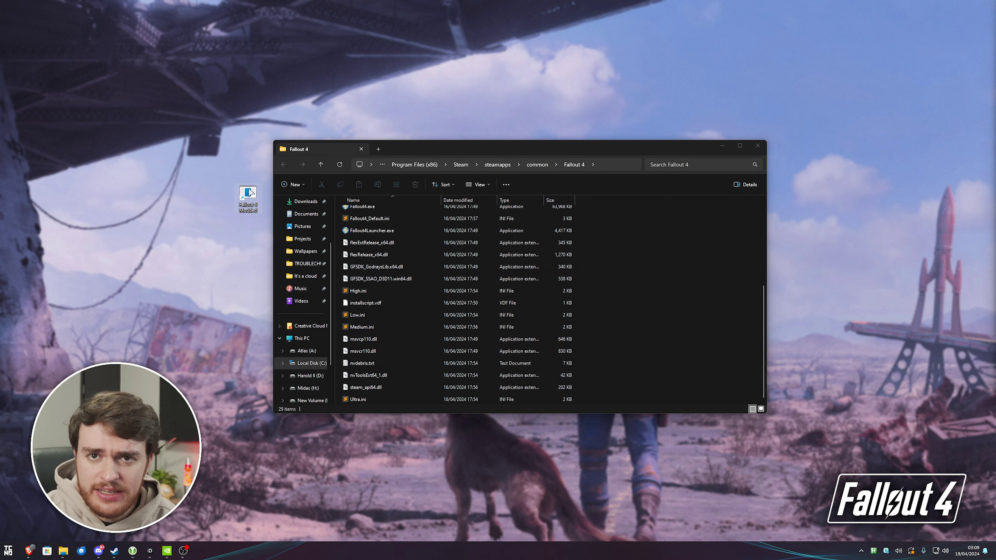
# - Open the properties of the Fallout 4 Modded shortcut and start browsing for a different icon file
pyautogui.rightClick(250, 193)
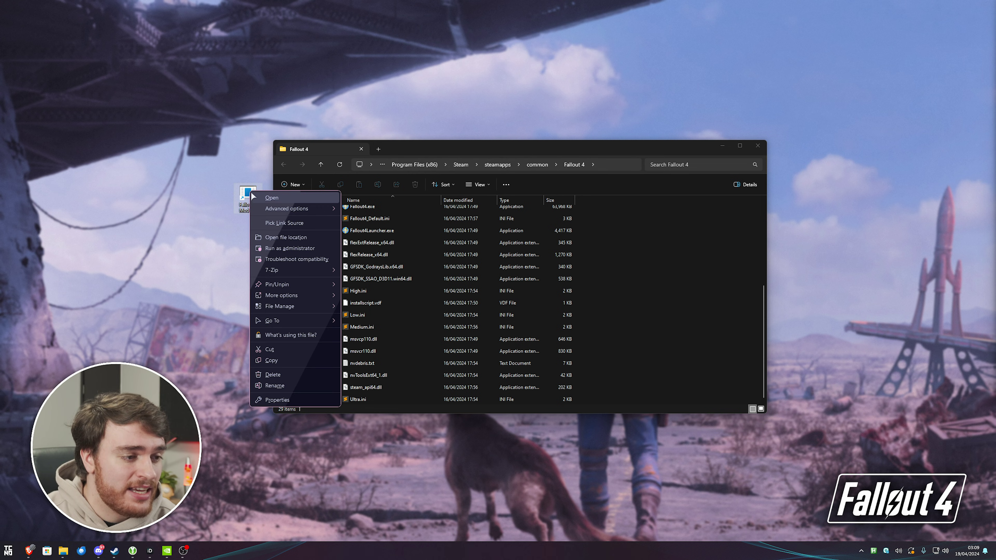
pyautogui.click(286, 405)
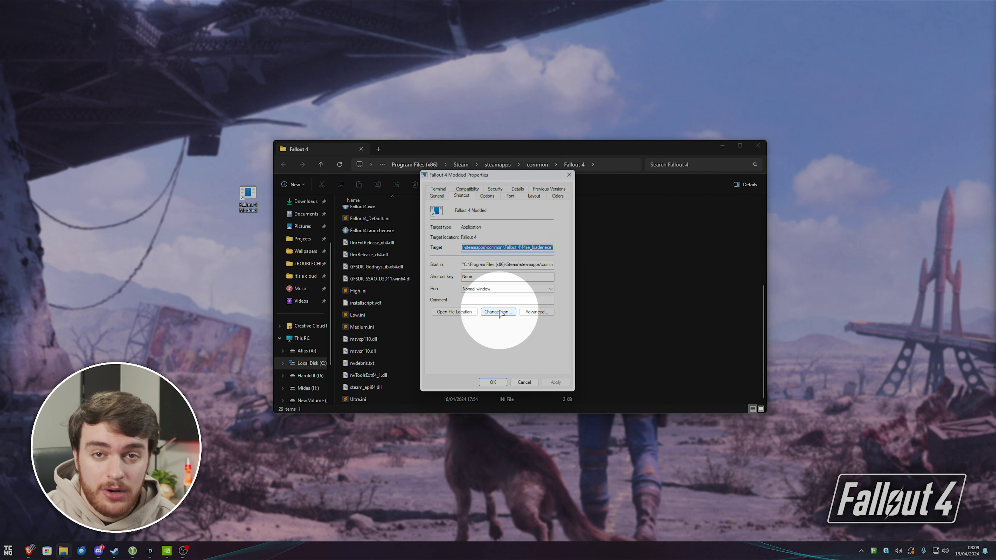
pyautogui.click(500, 313)
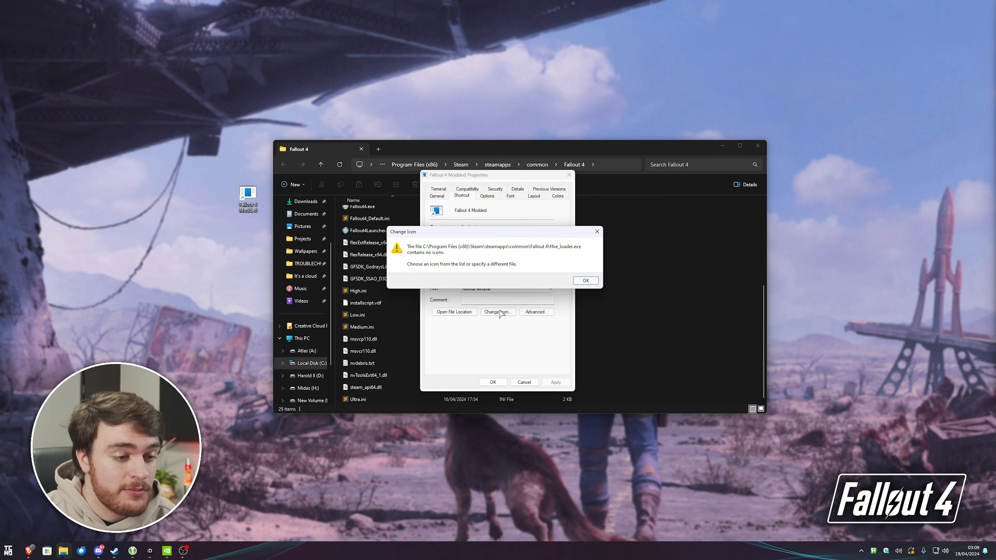
pyautogui.click(585, 281)
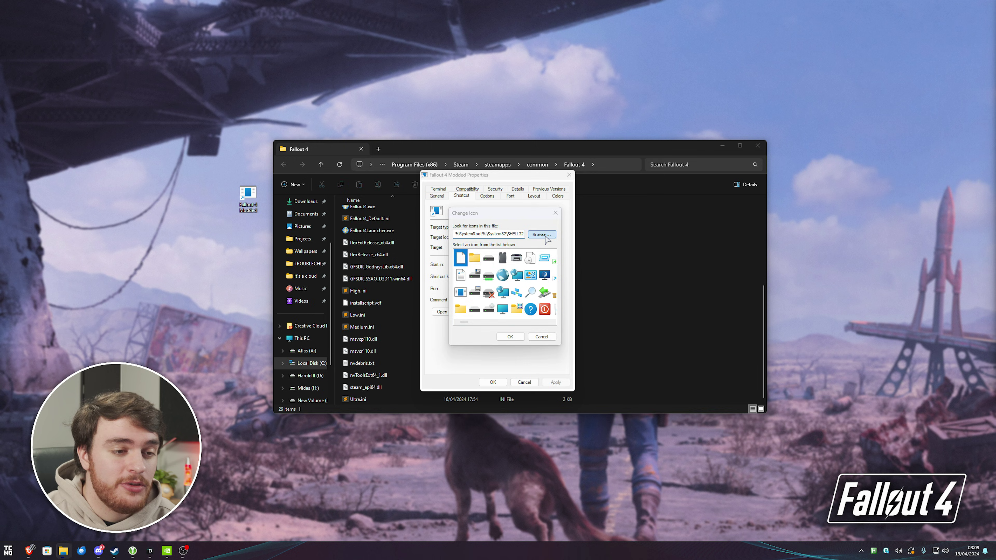
pyautogui.click(546, 235)
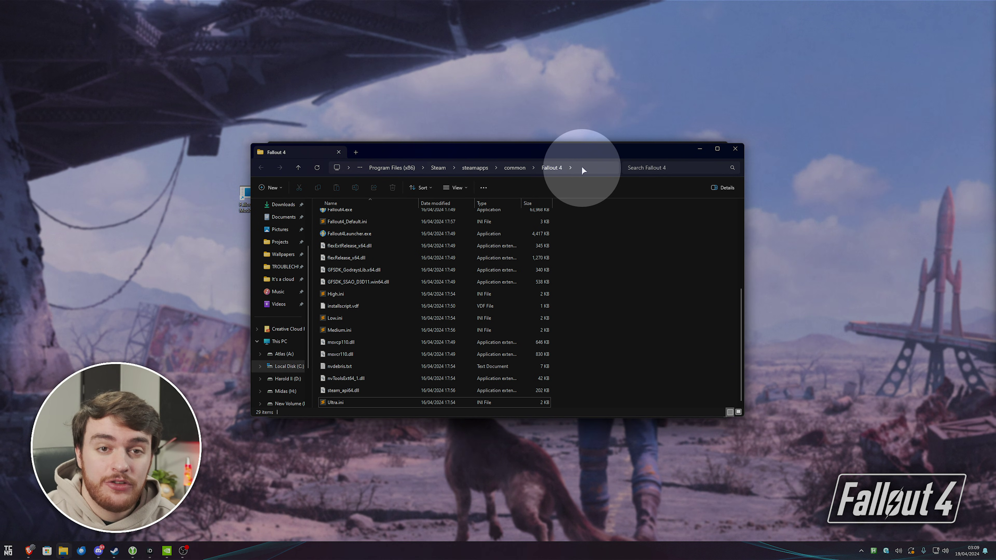
# - Copy the path of the Fallout 4 game folder and go to it in the icon file browser
pyautogui.rightClick(583, 168)
pyautogui.click(606, 175)
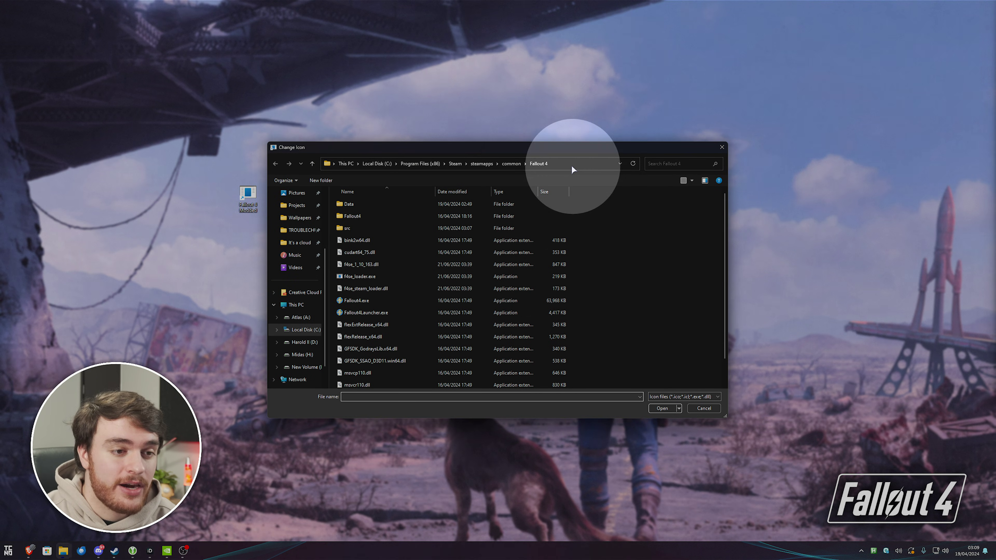
pyautogui.click(572, 165)
pyautogui.hotkey('ctrl', 'v')
pyautogui.press('Return')
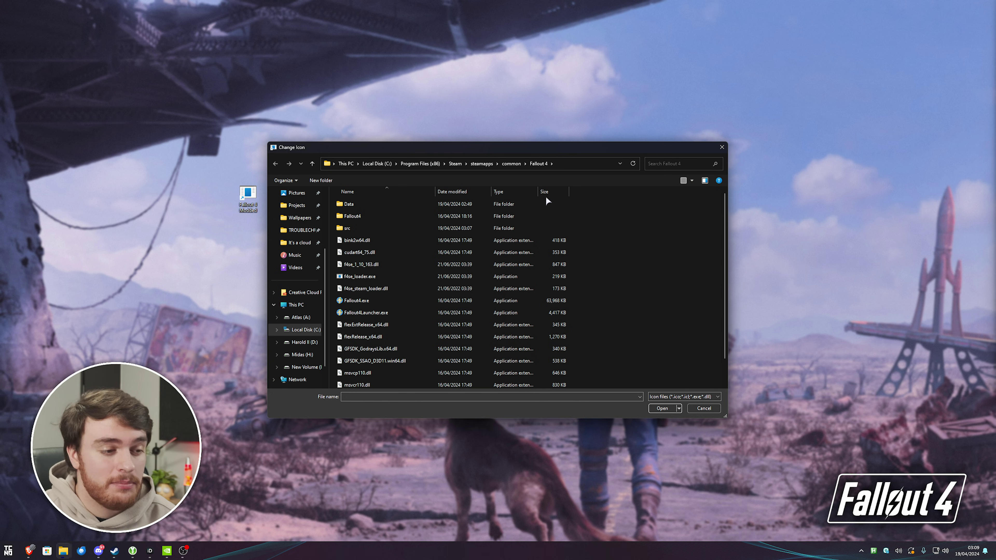
# - Choose the icon from Fallout4.exe for the shortcut and apply the change to its properties
pyautogui.click(394, 299)
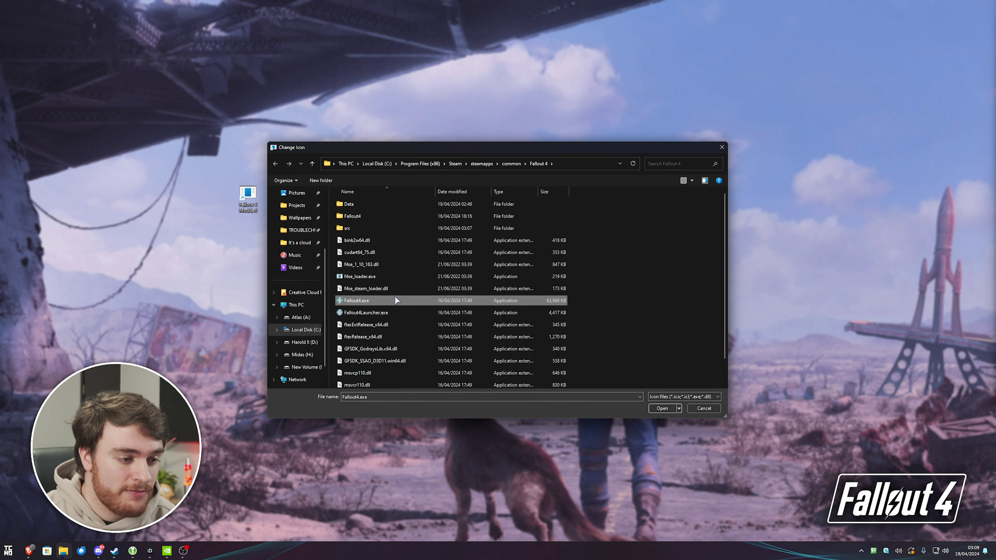
pyautogui.click(663, 408)
pyautogui.click(510, 335)
pyautogui.click(490, 383)
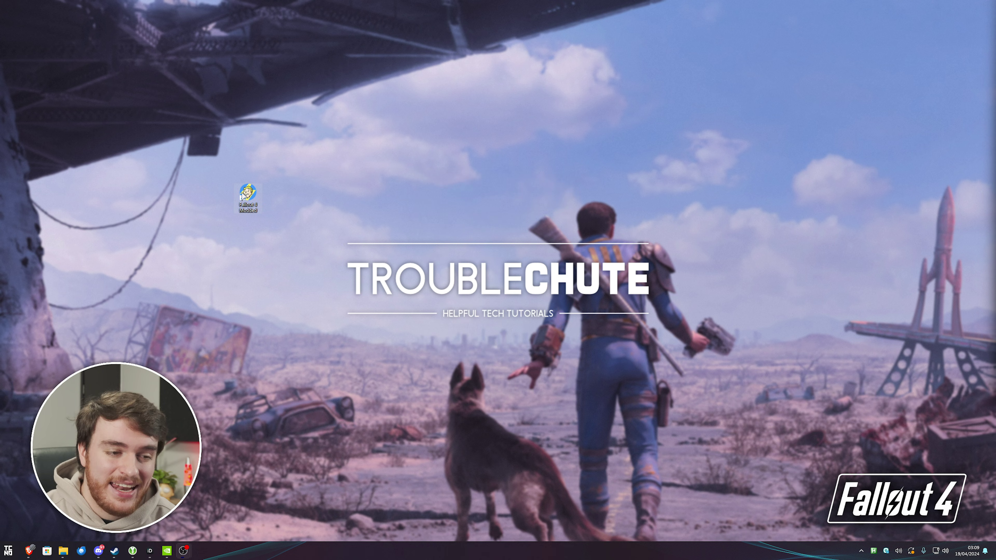
# - Move the Fallout 4 Modded shortcut to the upper middle of the desktop, above the wallpaper's title text
pyautogui.moveTo(248, 194); pyautogui.dragTo(509, 239)
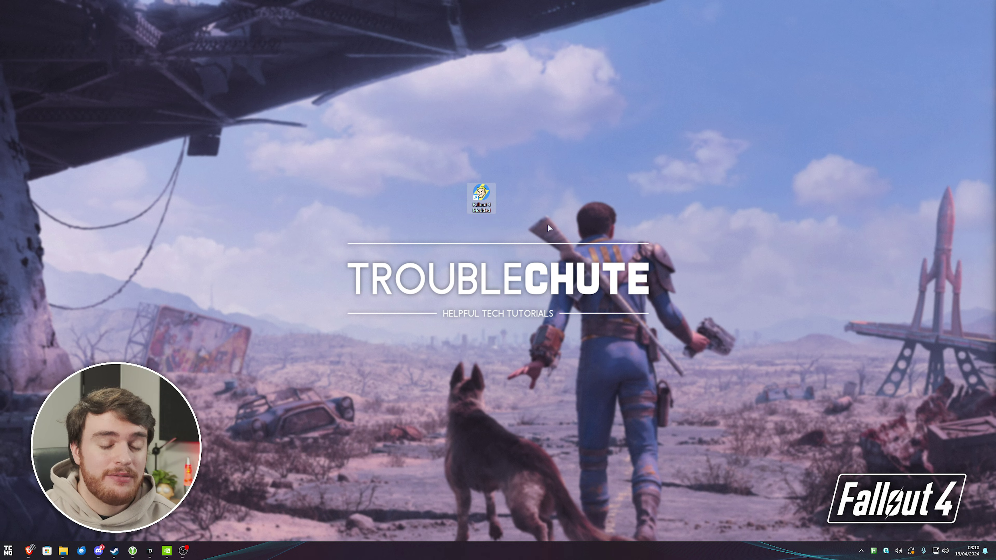
pyautogui.moveTo(527, 170); pyautogui.dragTo(455, 236)
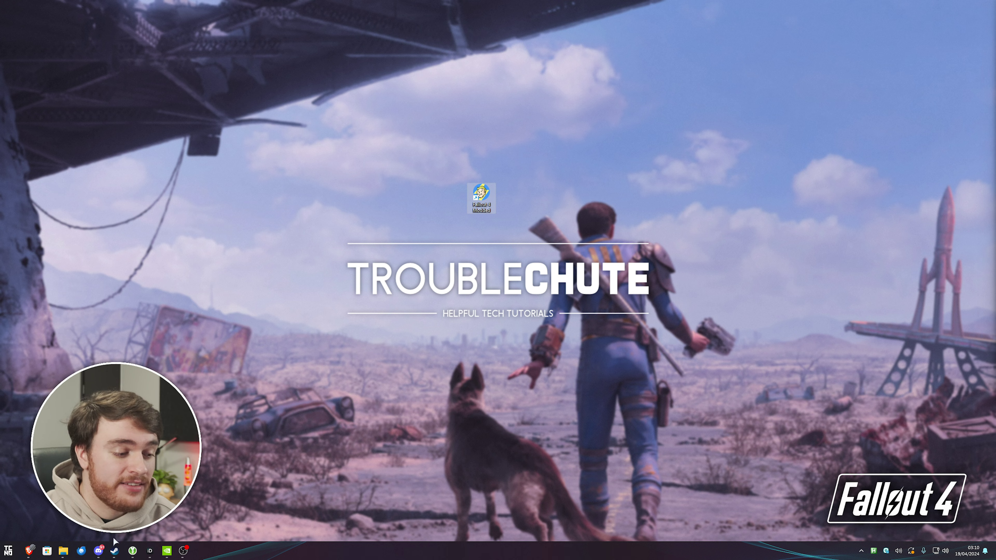
# - Start the regular Fallout 4 launcher from Steam, open its options, and close the launcher
pyautogui.click(114, 550)
pyautogui.click(361, 285)
pyautogui.click(754, 121)
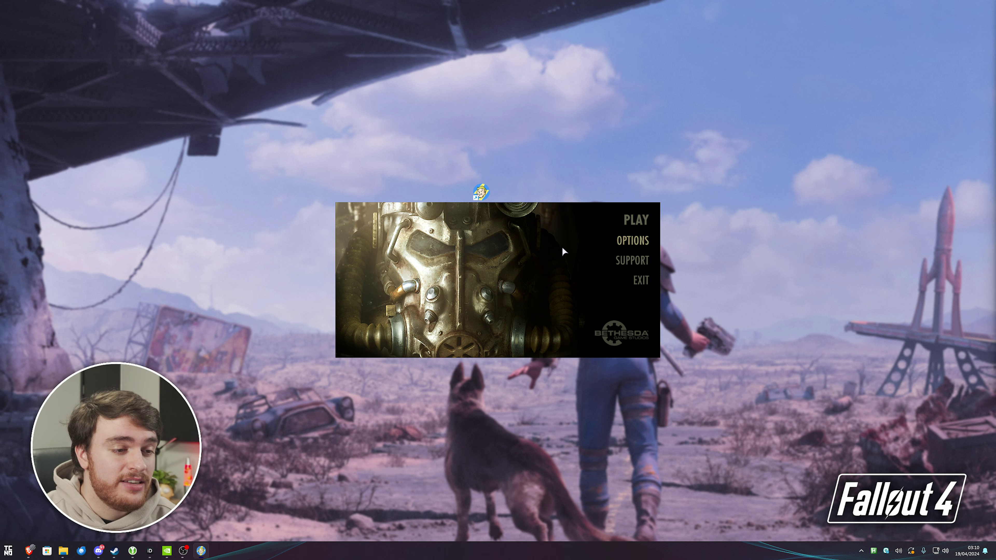
pyautogui.click(632, 242)
pyautogui.click(551, 297)
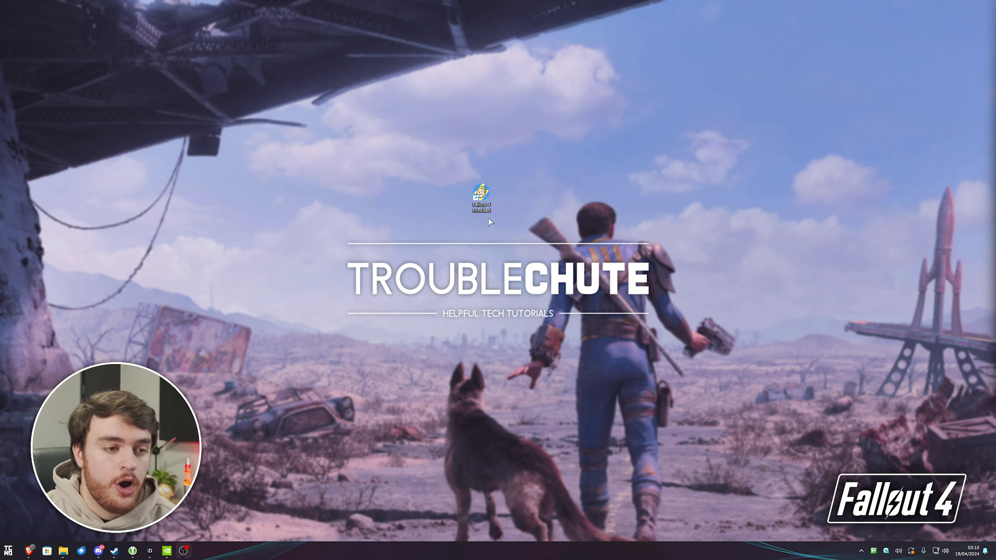
# - Move the Fallout 4 Modded shortcut to the upper-left corner of the desktop and deselect it
pyautogui.moveTo(481, 193); pyautogui.dragTo(15, 18)
pyautogui.click(345, 200)
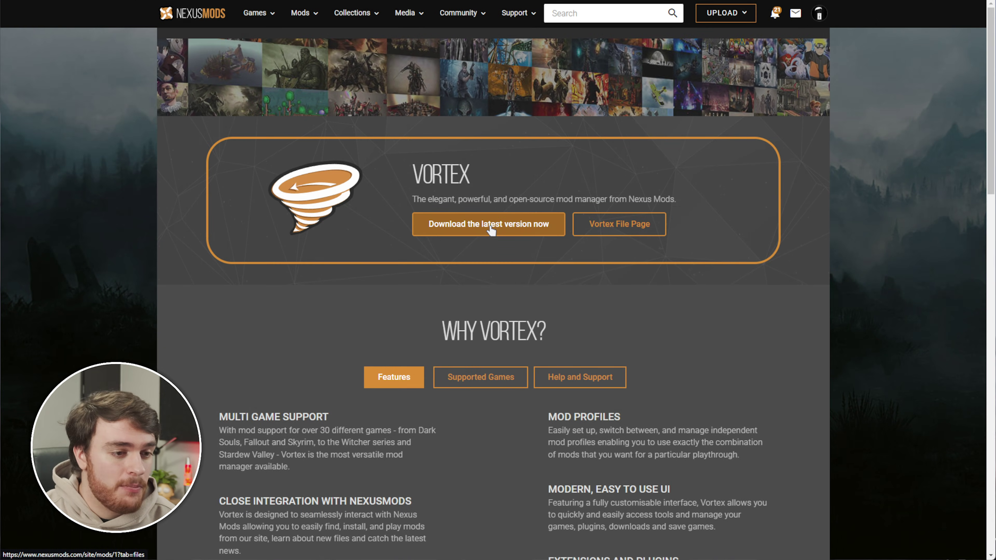
# - Download the latest Vortex installer from its Nexus Mods files page using the manual, slow download option
pyautogui.click(491, 230)
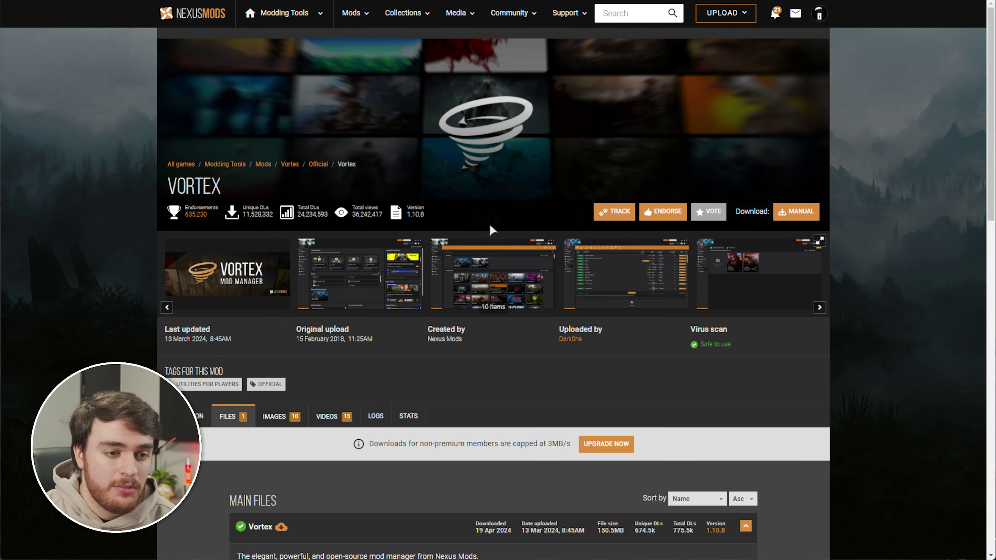
pyautogui.click(783, 212)
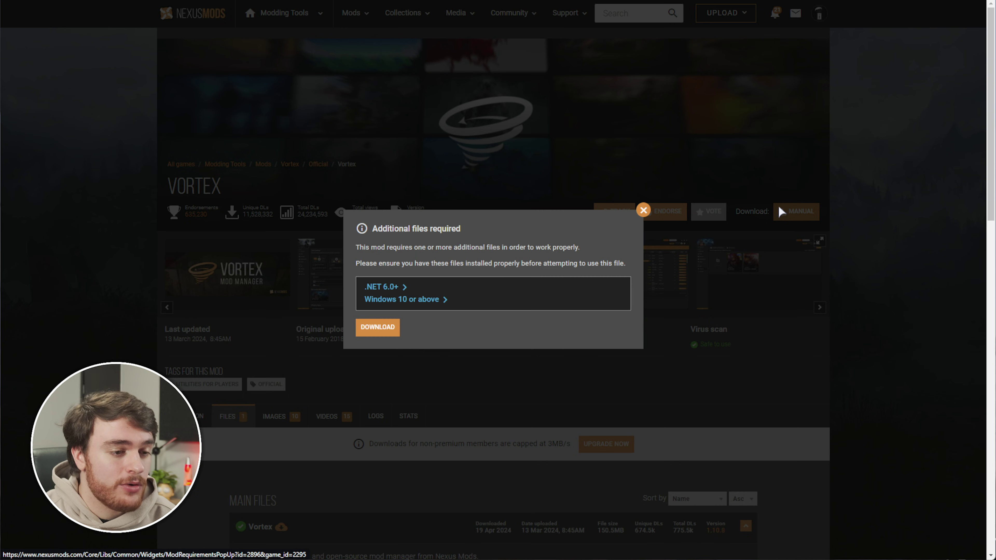
pyautogui.click(378, 328)
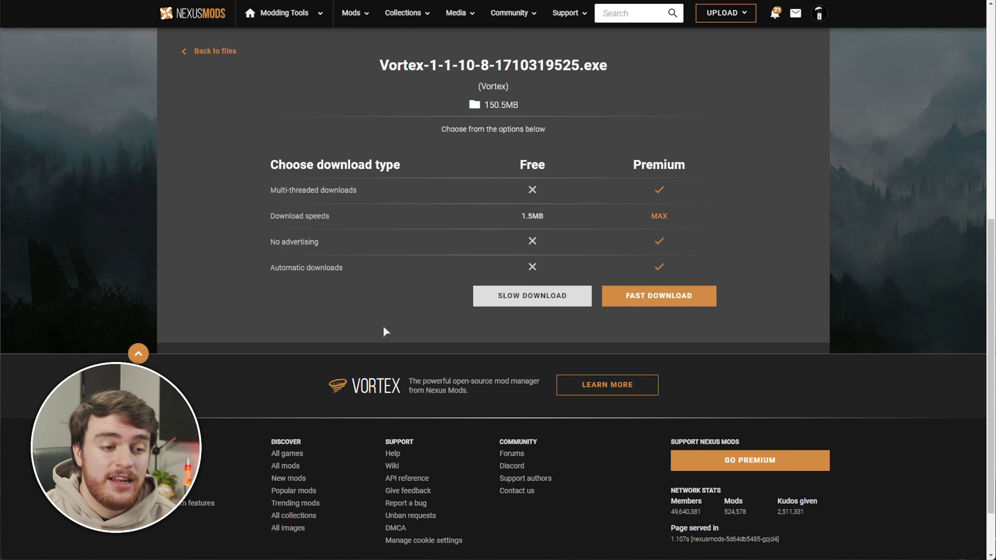
pyautogui.click(532, 295)
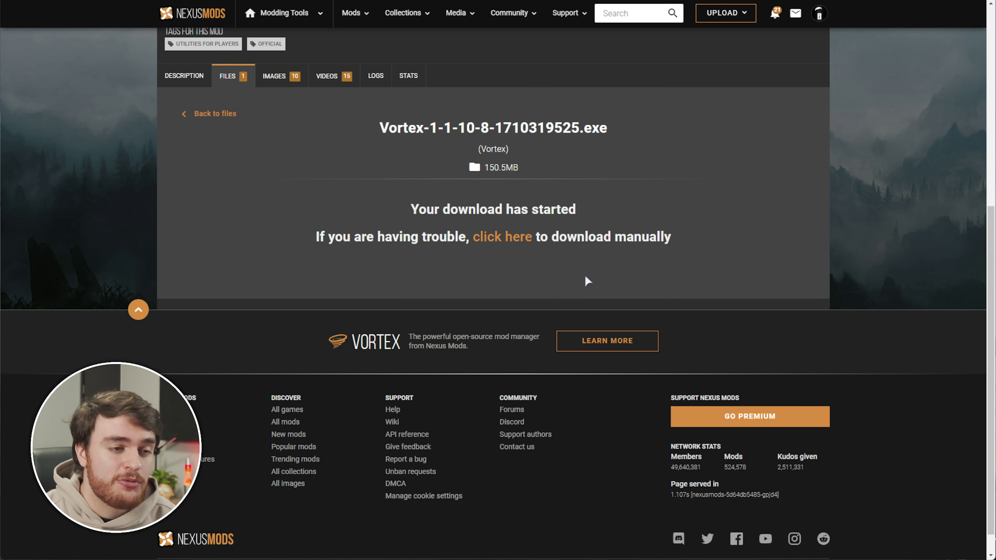
# - Return to the Vortex mod page, review the additional files it requires, and dismiss the requirements
pyautogui.hotkey('alt', 'Left')
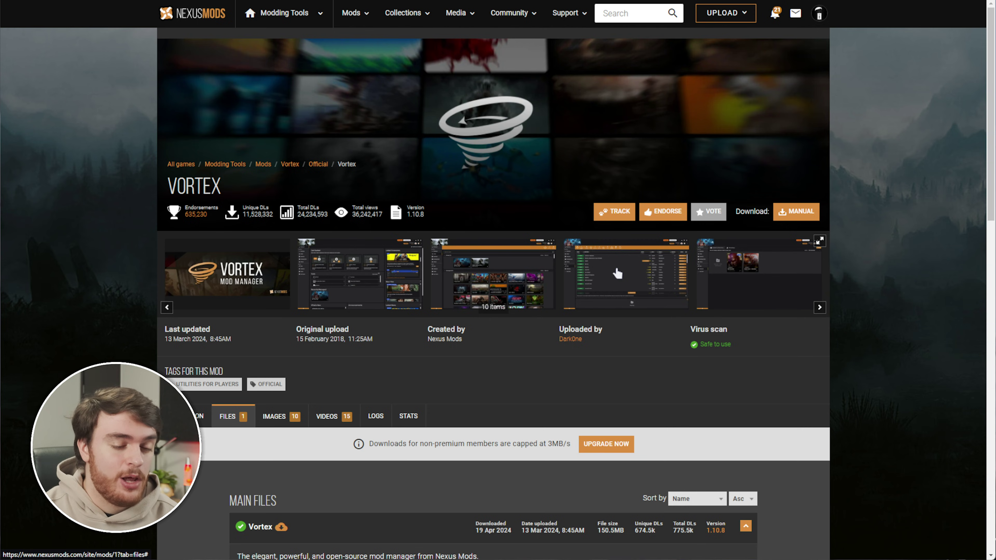
pyautogui.click(803, 214)
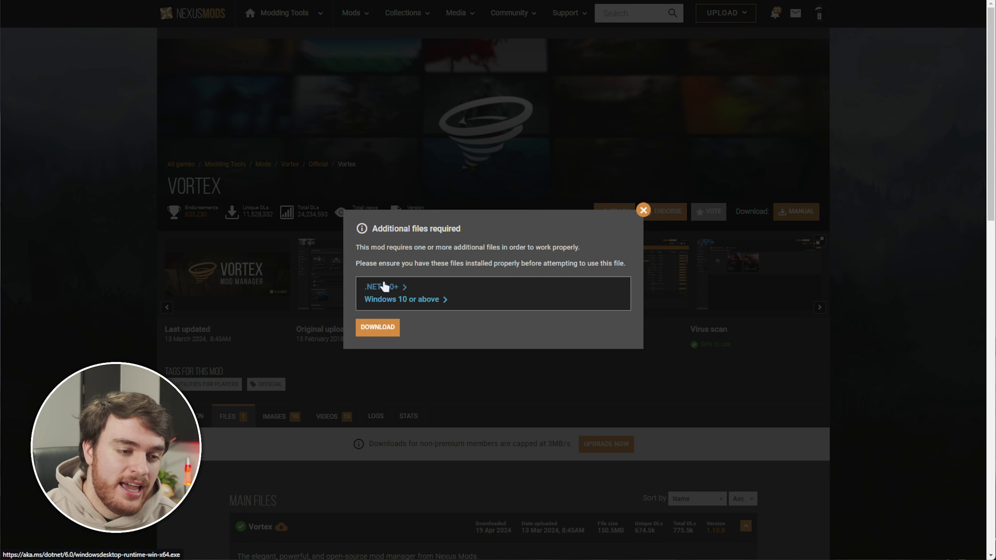
pyautogui.click(643, 211)
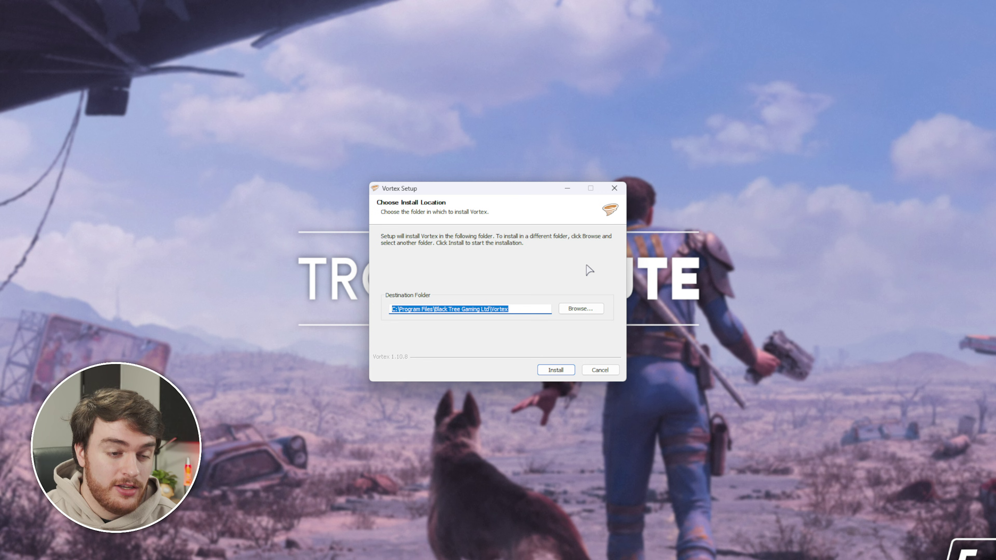
# - Install Vortex in the default destination folder and finish the setup with Run Vortex enabled
pyautogui.click(560, 370)
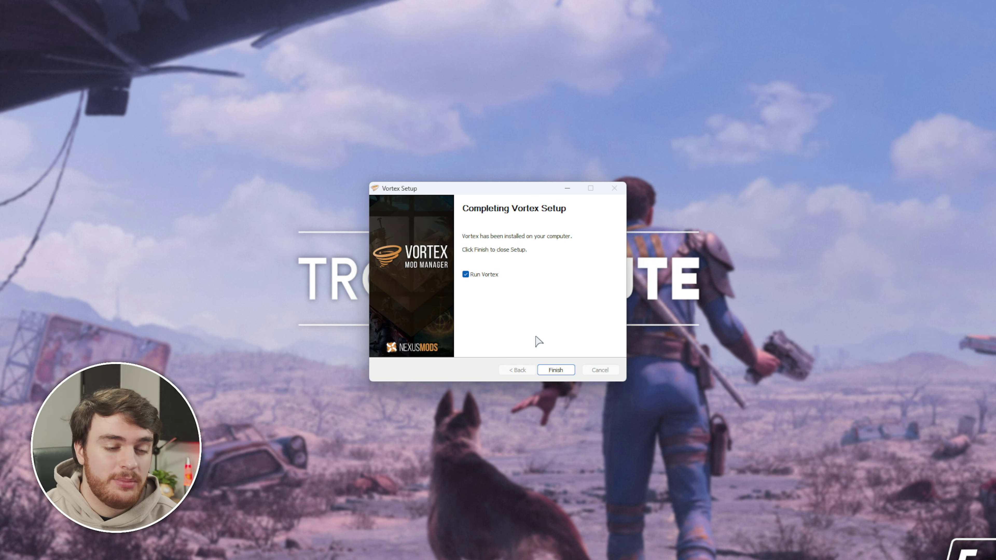
pyautogui.click(549, 371)
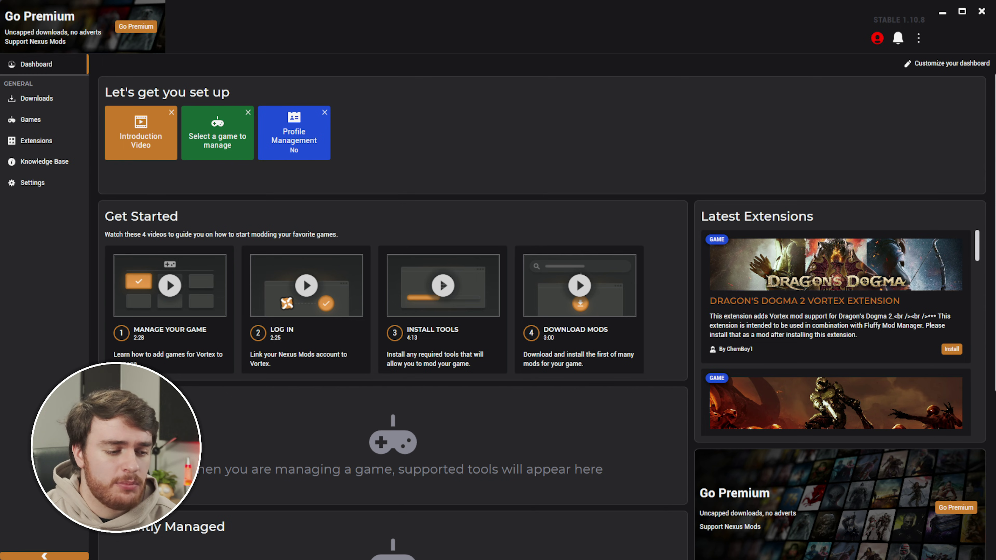
# - Log in to Vortex by authorising it with the Nexus Mods account, and dismiss the Diagnostics & Usage Data notification
pyautogui.moveTo(315, 556)
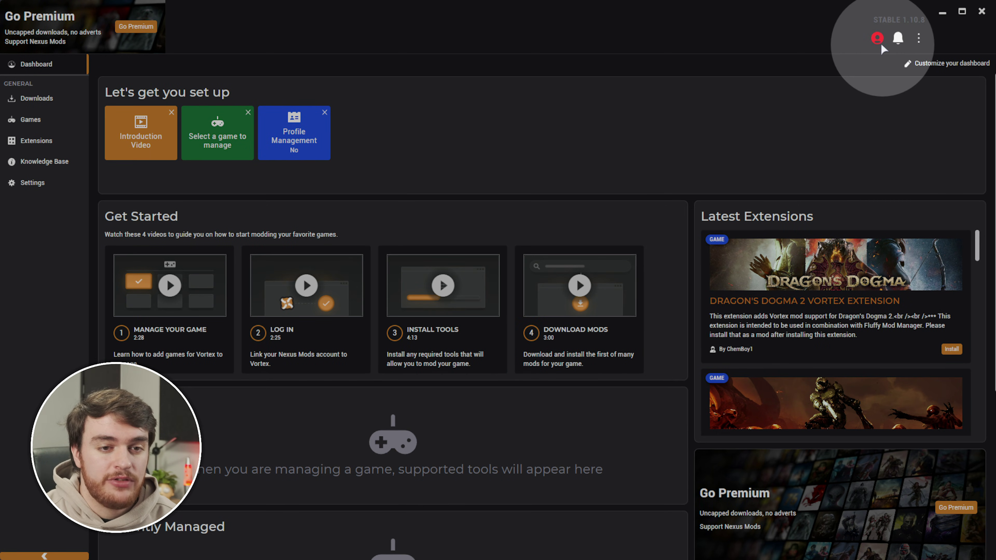
pyautogui.click(875, 39)
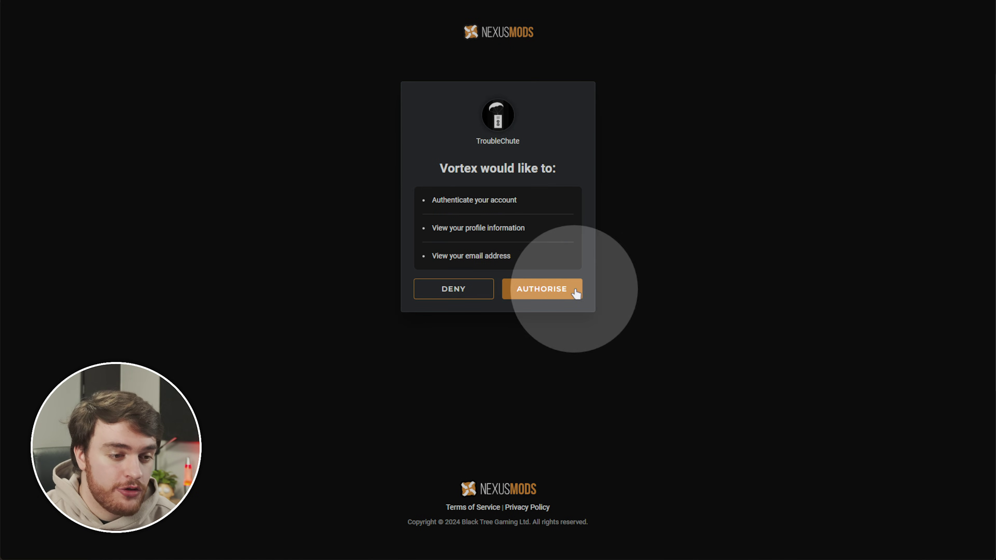
pyautogui.click(549, 290)
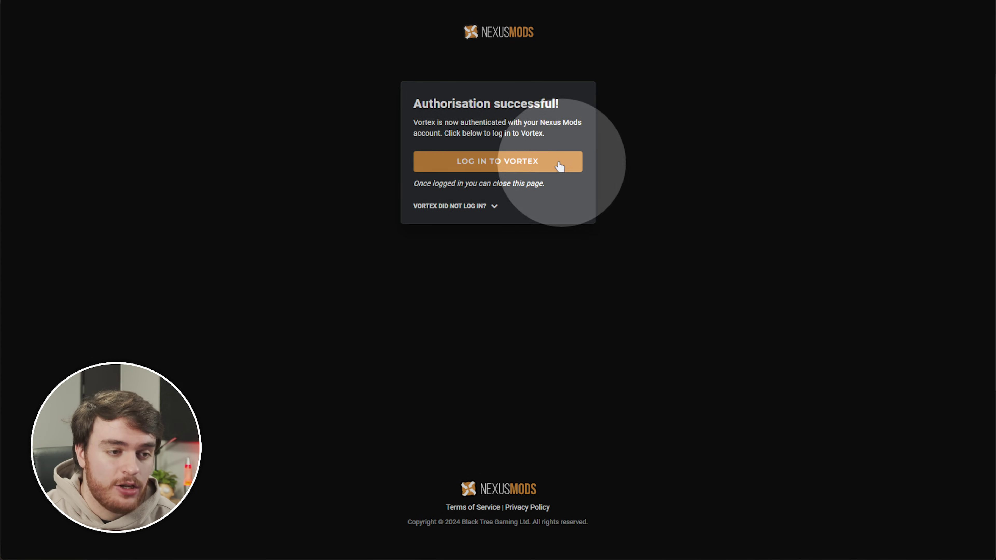
pyautogui.click(562, 162)
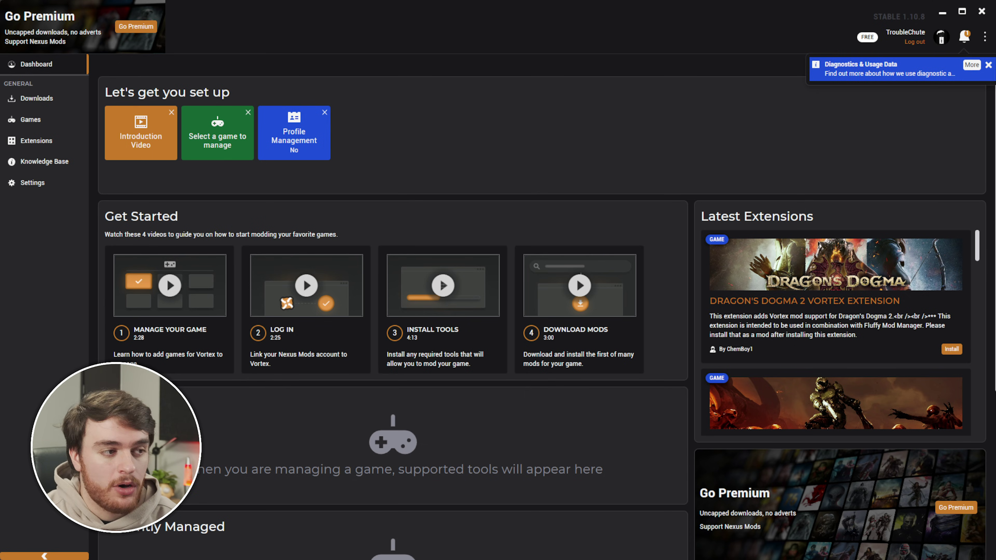
pyautogui.click(988, 65)
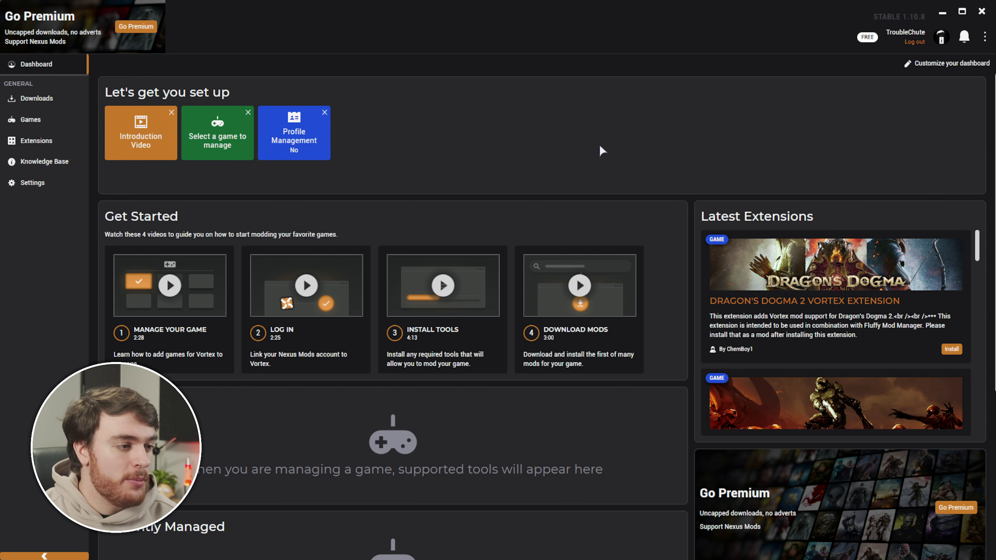
# - Search the Vortex games list for "fallout" and set Fallout 4 as a managed game
pyautogui.click(23, 124)
pyautogui.click(171, 104)
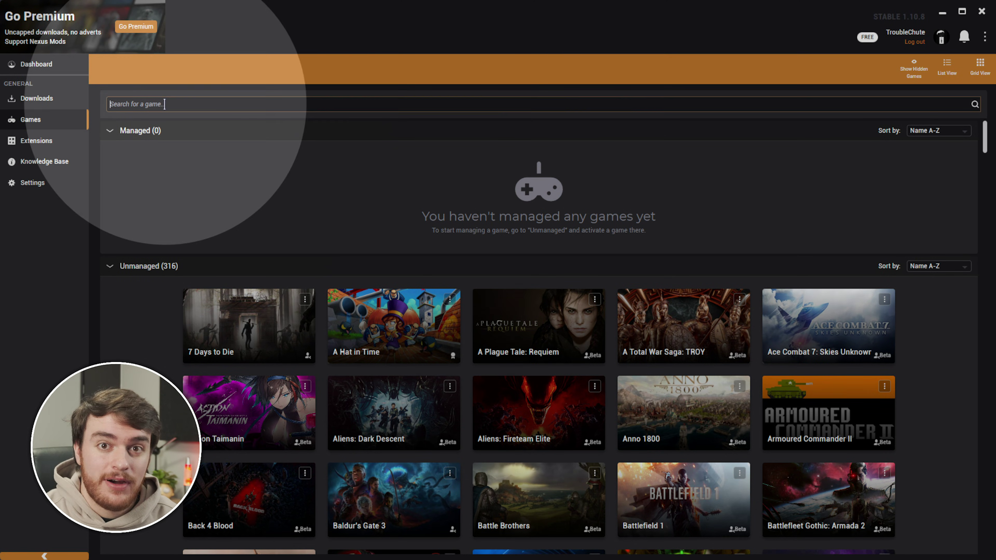
pyautogui.write('fallout')
pyautogui.moveTo(347, 208)
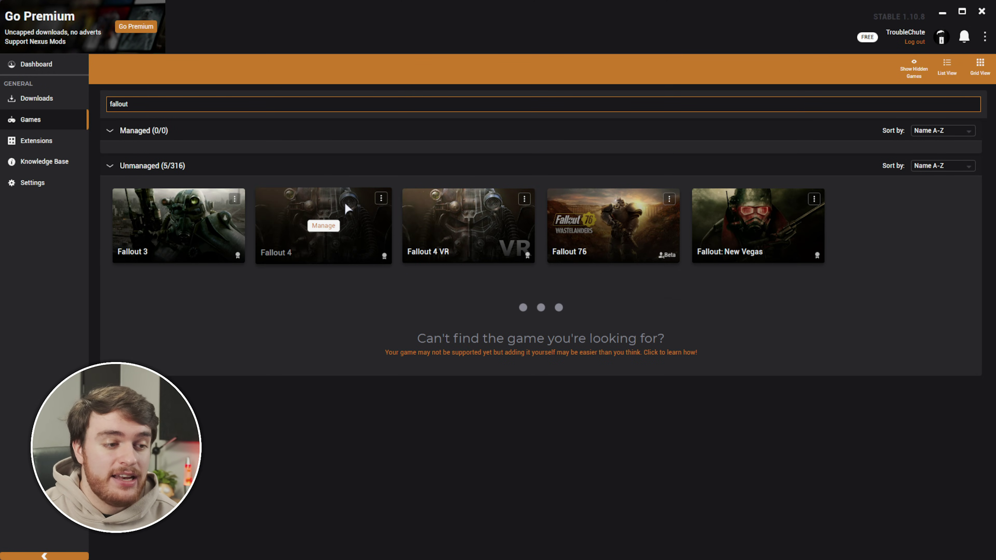
pyautogui.click(328, 226)
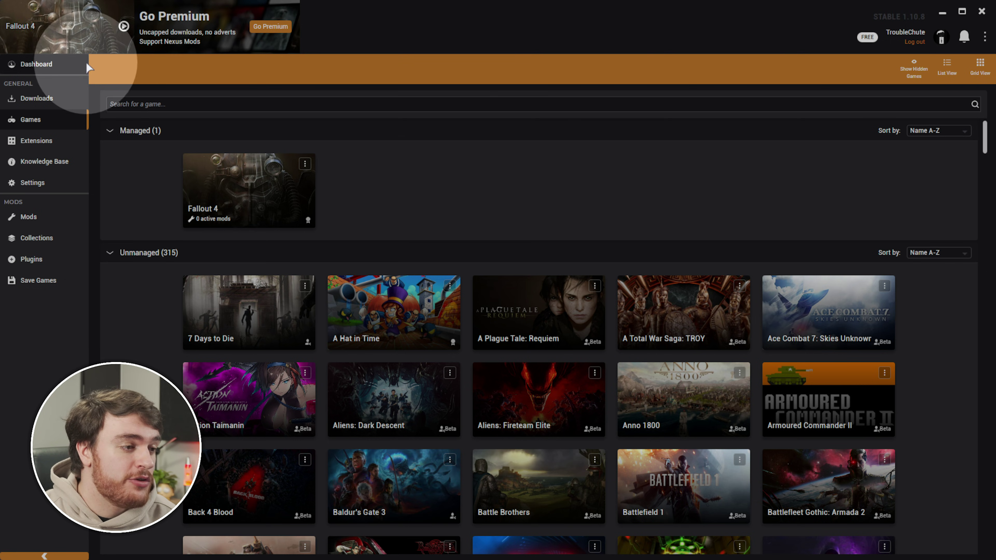
# - Check the available actions for the Fallout 4 Script Extender tool on the Vortex dashboard
pyautogui.click(40, 65)
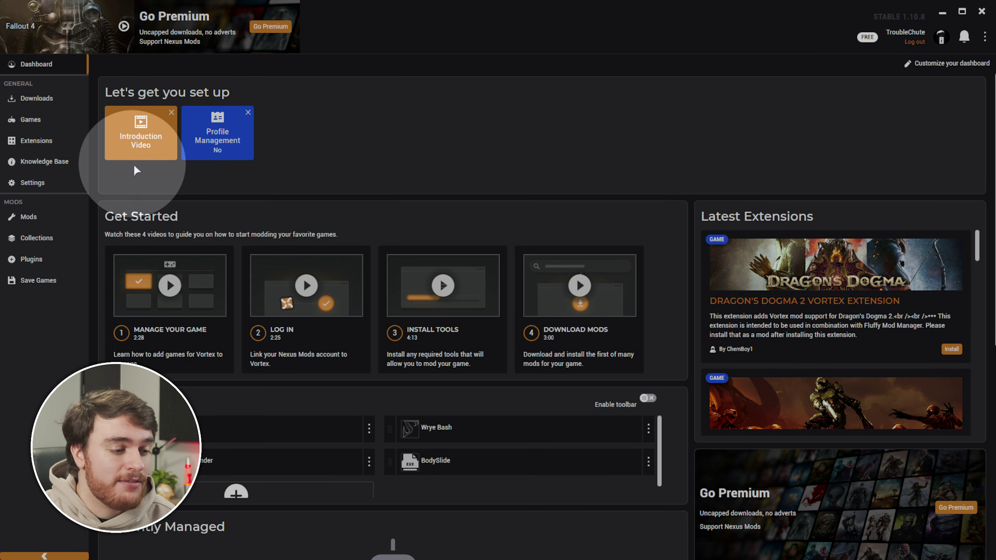
pyautogui.scroll(-4, 296, 461)
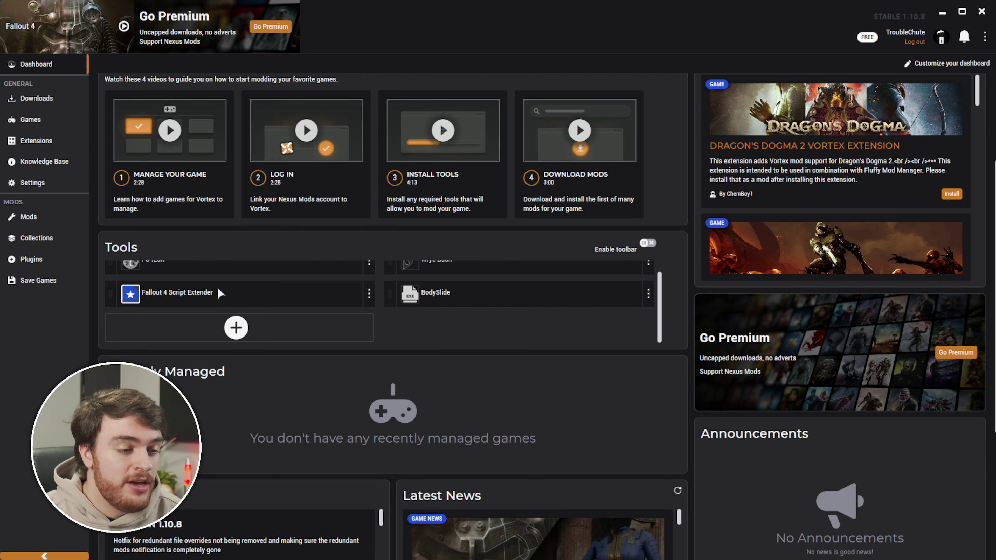
pyautogui.click(369, 294)
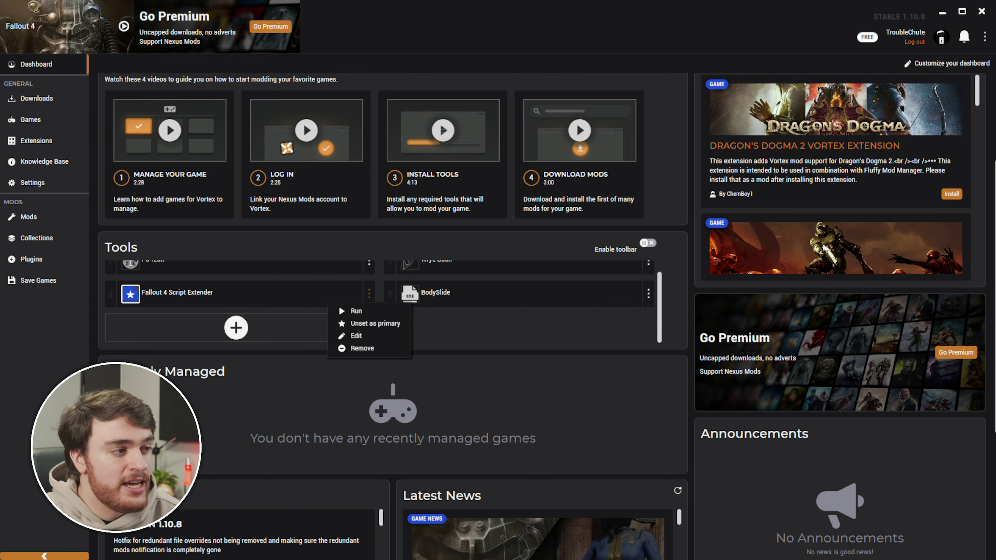
pyautogui.moveTo(362, 229); pyautogui.dragTo(245, 281)
pyautogui.scroll(2, 351, 277)
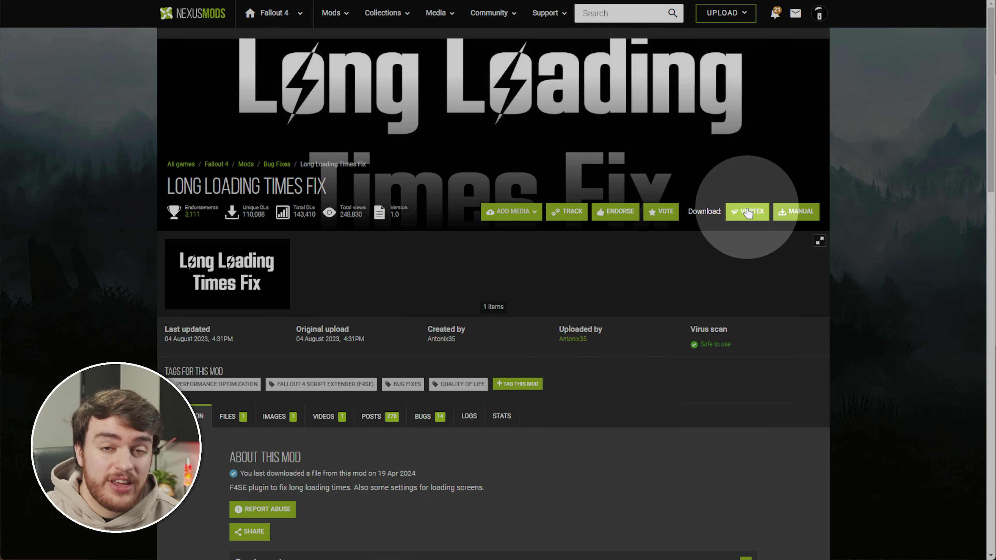
# - Request the Long Loading Times Fix download through Vortex with the slow option, and cancel downloading the file again
pyautogui.click(748, 212)
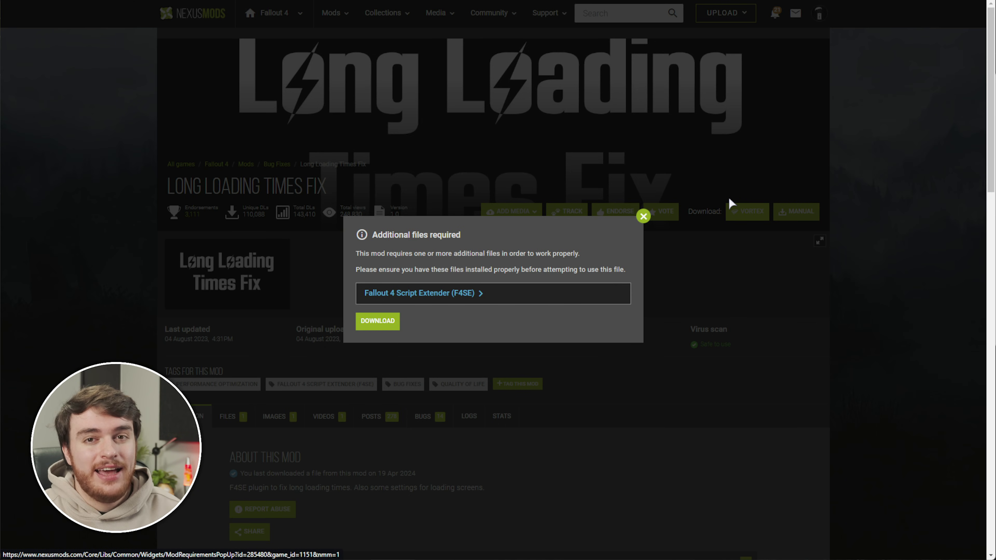
pyautogui.click(757, 212)
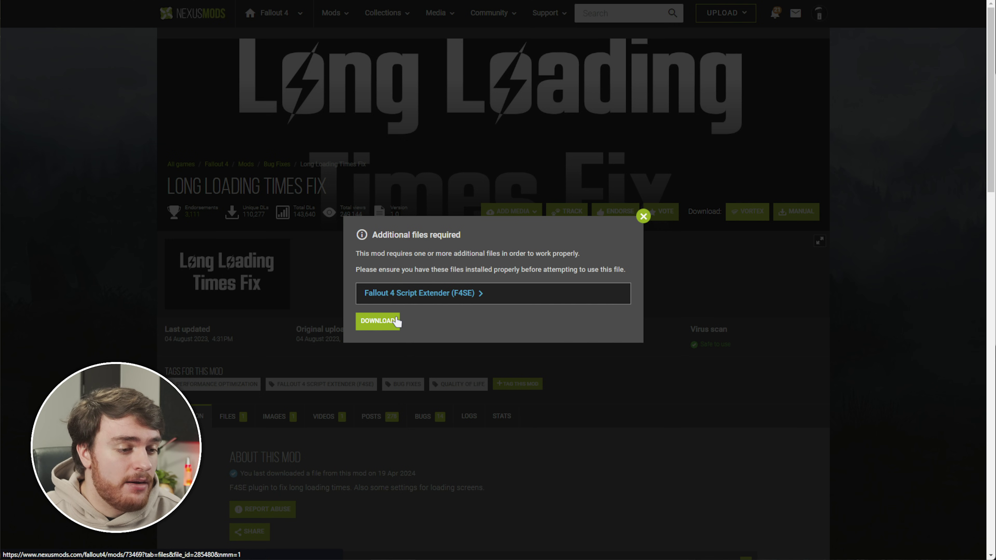
pyautogui.click(392, 322)
pyautogui.click(533, 296)
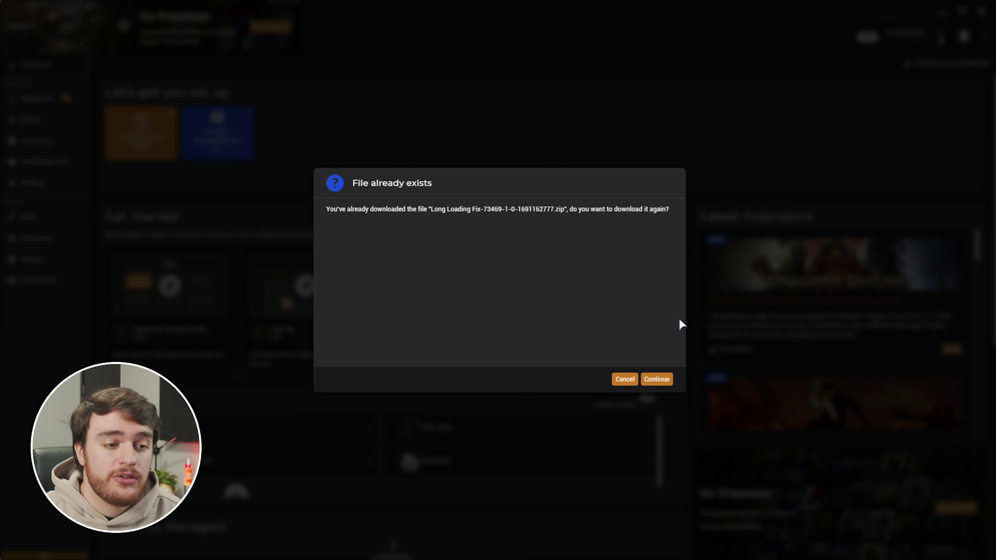
pyautogui.click(636, 378)
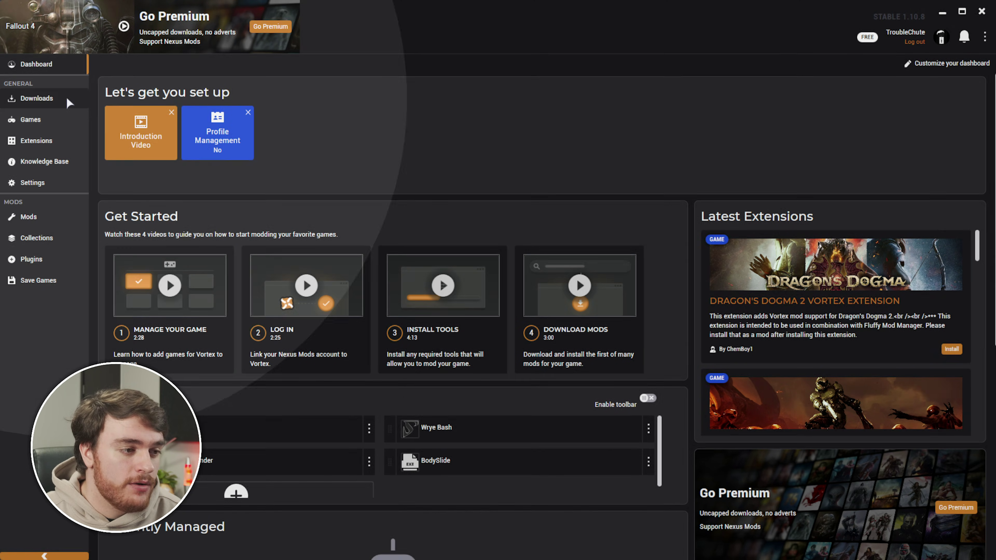
# - Check the Vortex downloads and installed mods, and view the extra actions available for Long Loading Times Fix
pyautogui.click(68, 101)
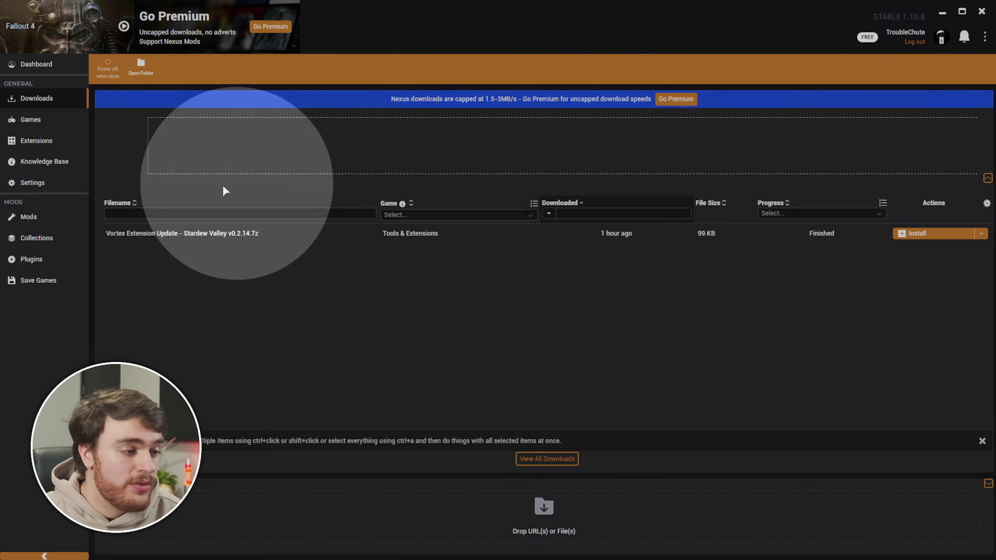
pyautogui.click(52, 217)
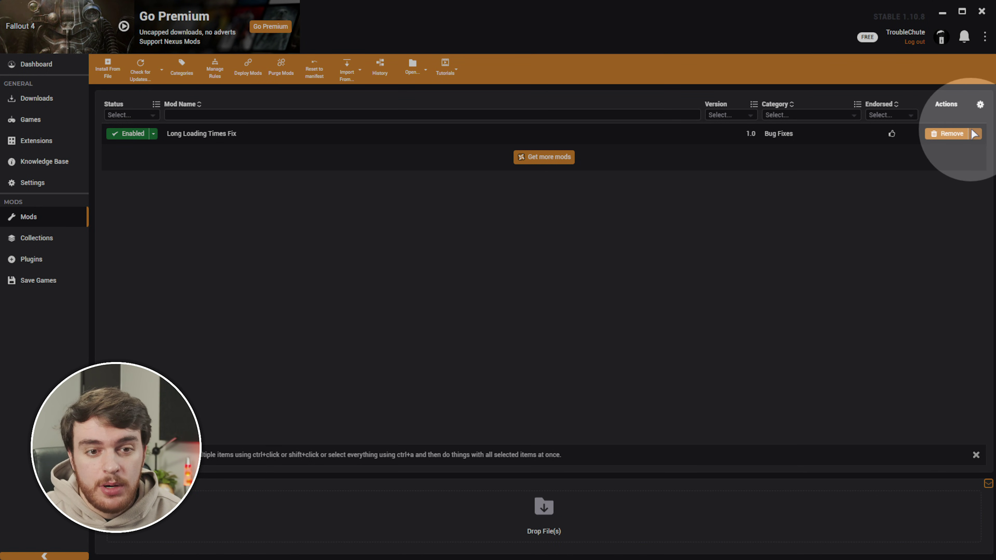
pyautogui.click(976, 134)
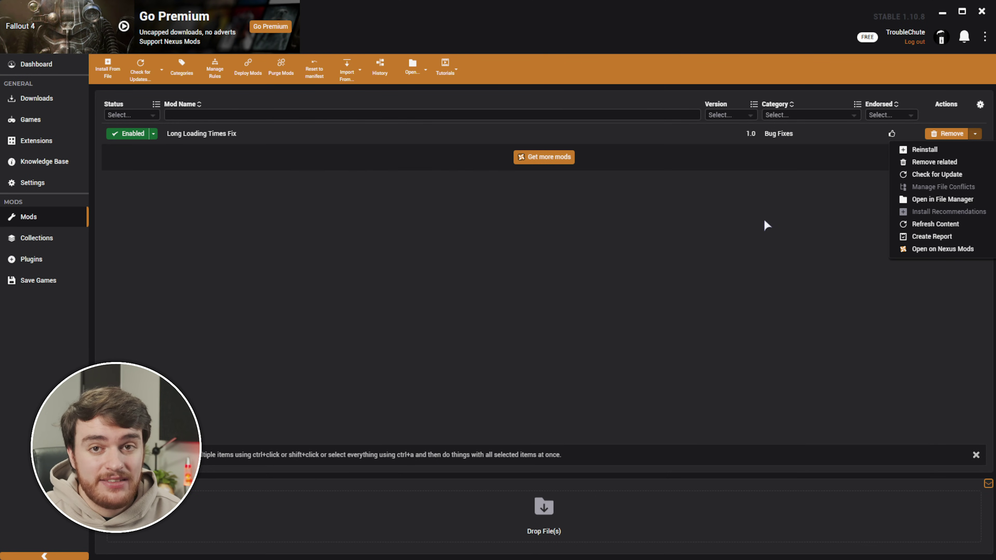
pyautogui.click(749, 215)
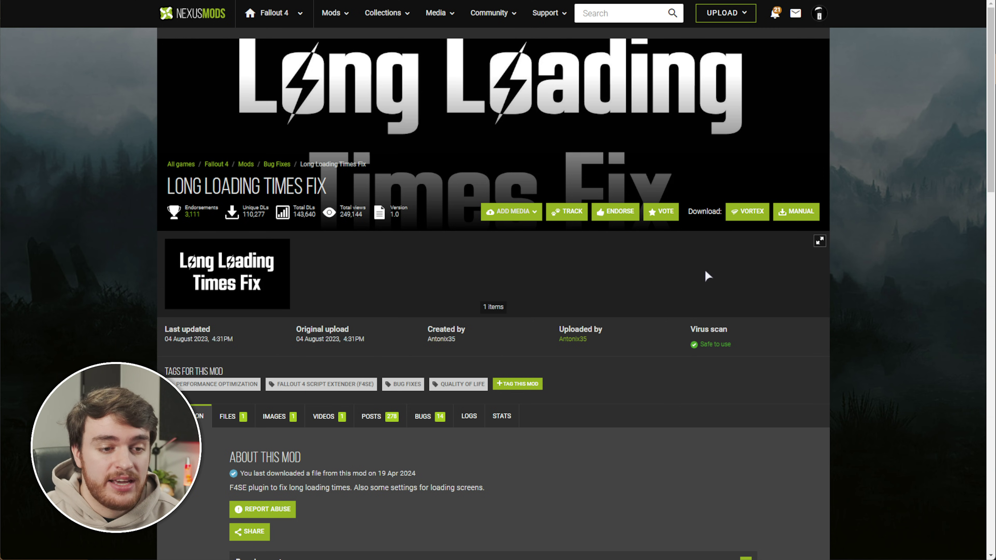
# - View the requirements for downloading Long Loading Times Fix and open the Fallout 4 Script Extender (F4SE) page in a new tab
pyautogui.click(747, 214)
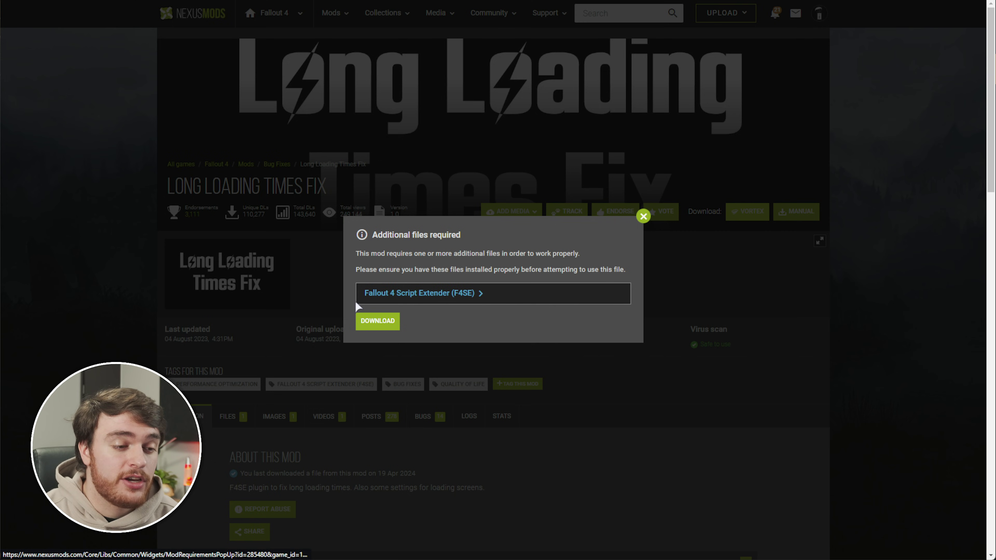
pyautogui.rightClick(440, 294)
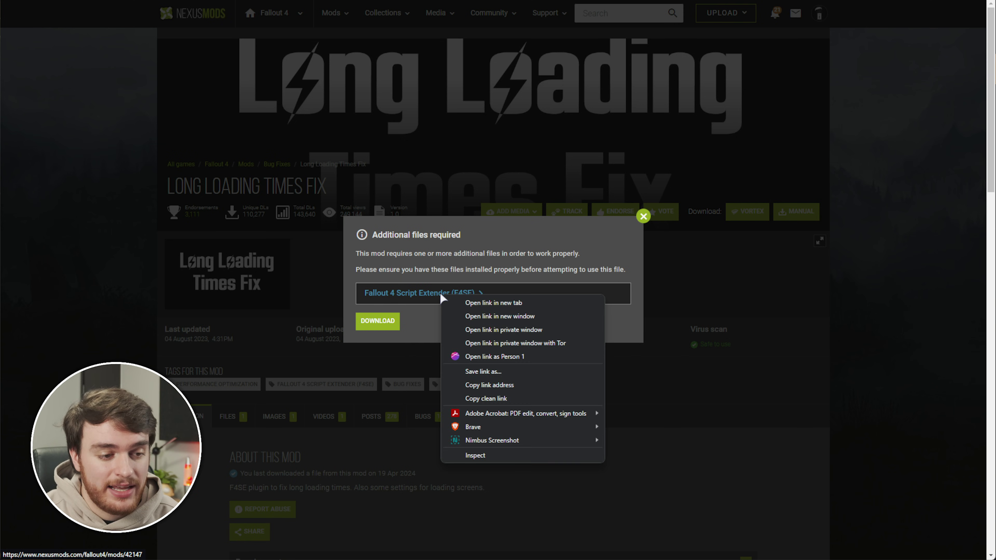
pyautogui.click(474, 303)
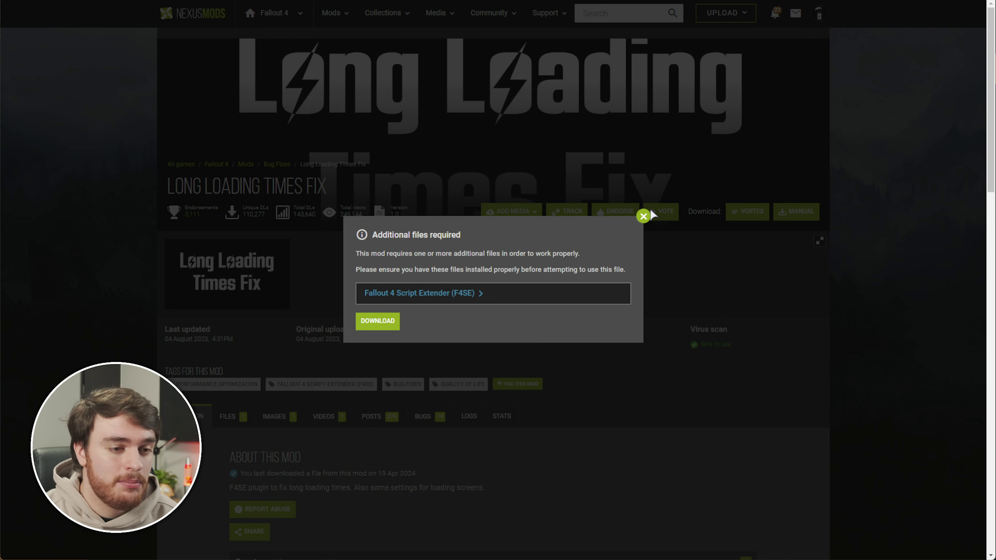
# - Dismiss the required-files notice and open the Armorsmith Extended page from the Fallout 4 mods sorted by downloads
pyautogui.click(644, 216)
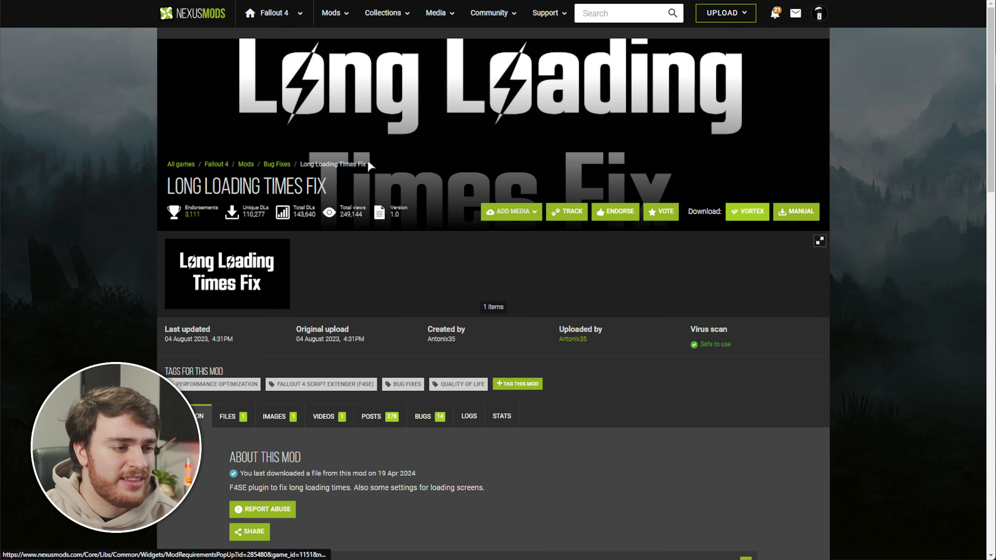
pyautogui.click(246, 165)
pyautogui.click(641, 166)
pyautogui.click(645, 218)
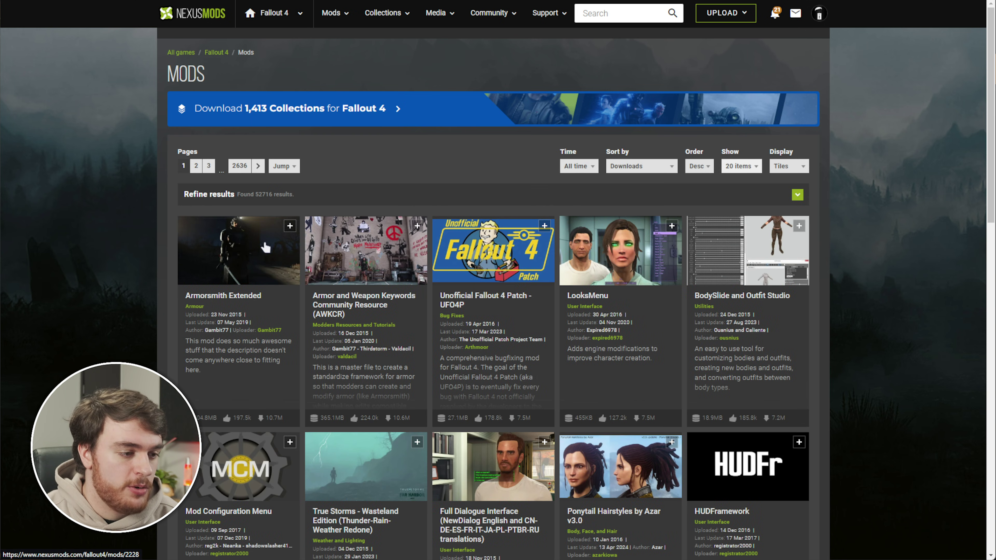
pyautogui.click(266, 247)
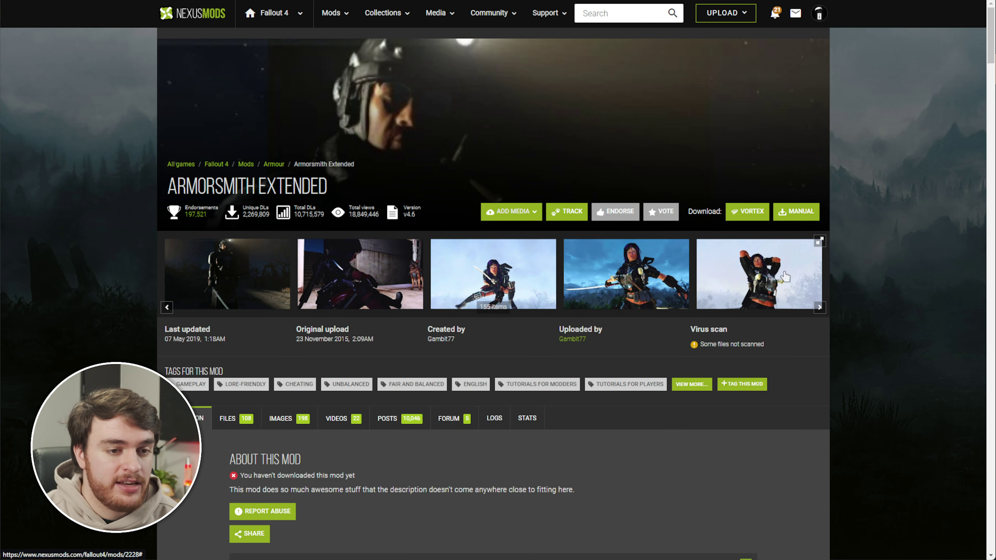
# - Request the Armorsmith Extended download for Vortex and examine the additional files and DLCs it requires
pyautogui.click(751, 215)
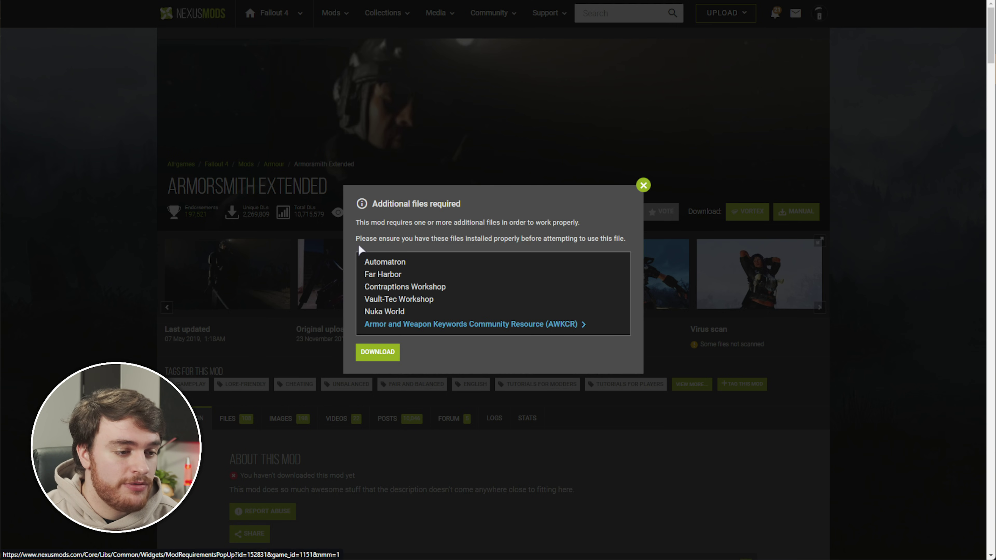
pyautogui.moveTo(359, 250); pyautogui.dragTo(455, 317)
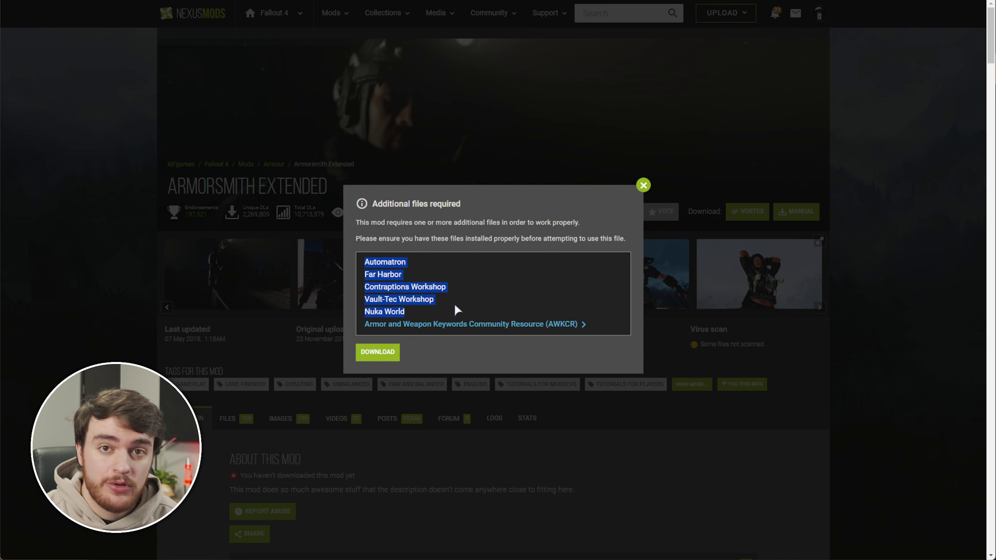
pyautogui.click(455, 304)
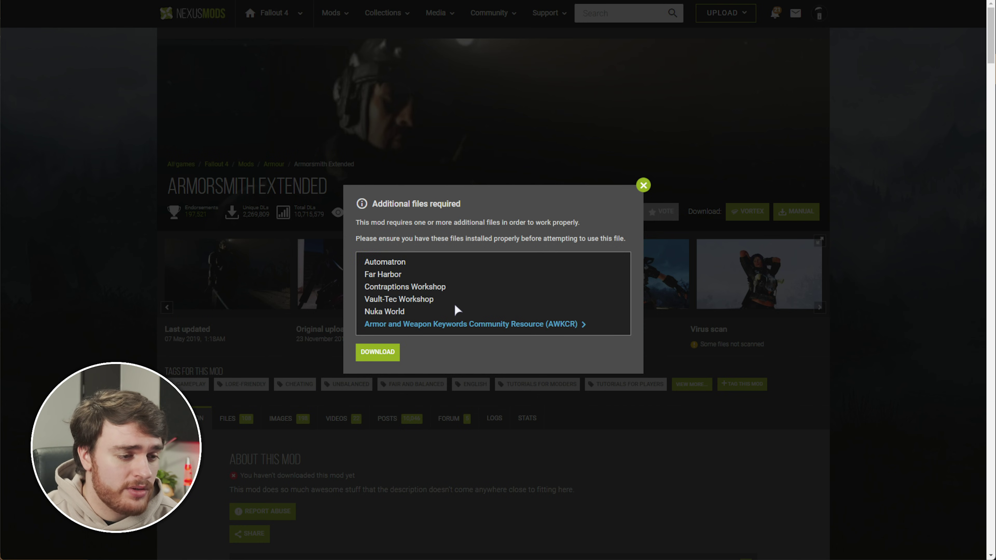
pyautogui.moveTo(360, 260); pyautogui.dragTo(428, 303)
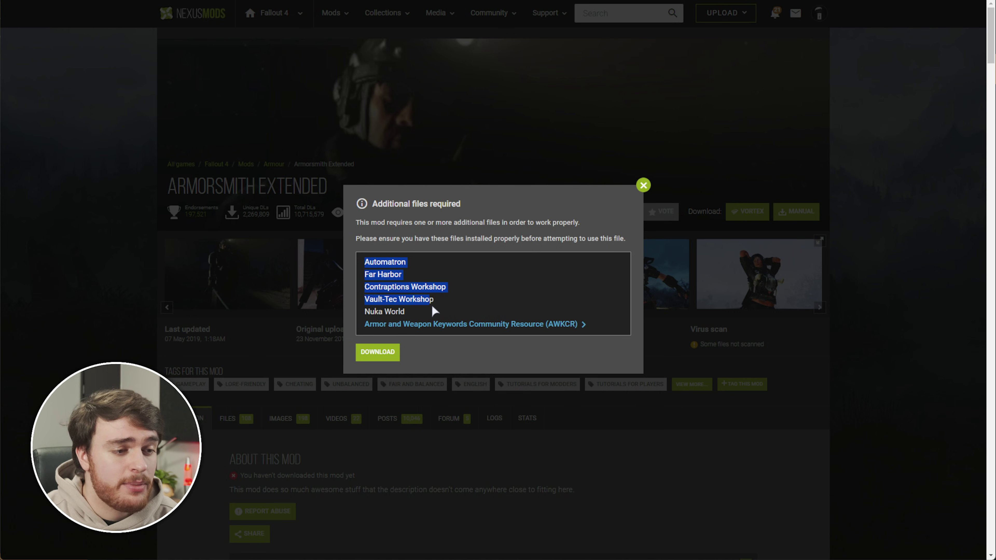
pyautogui.click(432, 307)
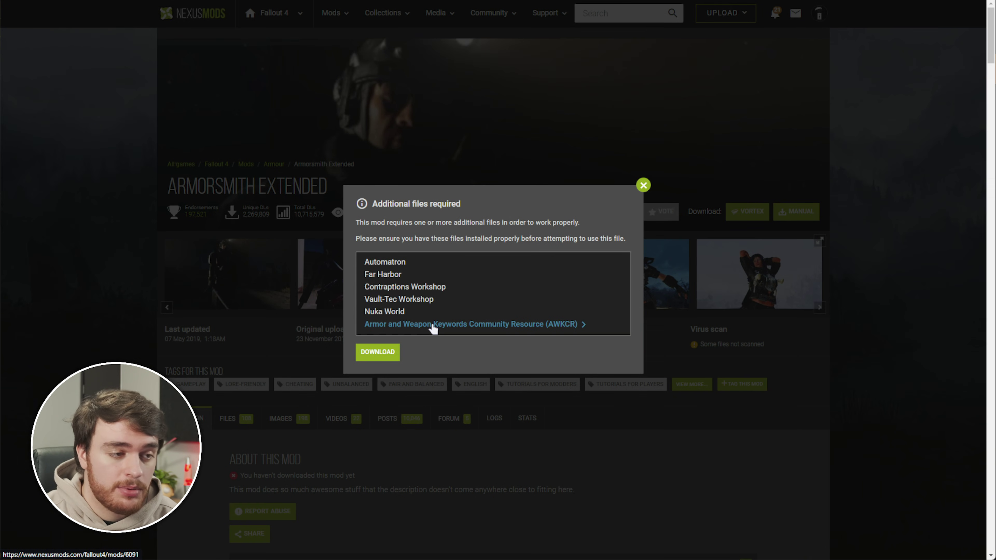
# - Open the required Armor and Weapon Keywords Community Resource (AWKCR) mod and check the DLCs needed for its Vortex download
pyautogui.click(434, 329)
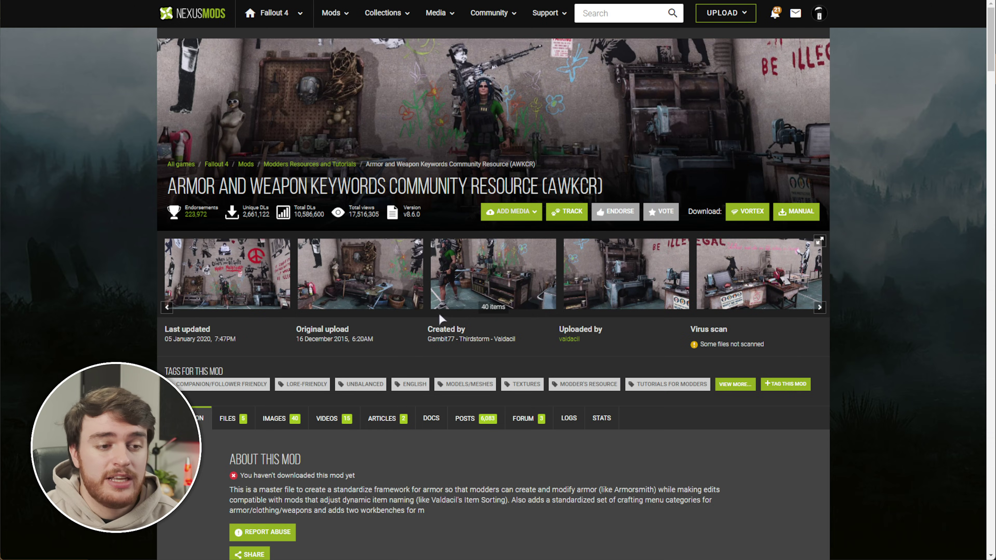
pyautogui.click(749, 217)
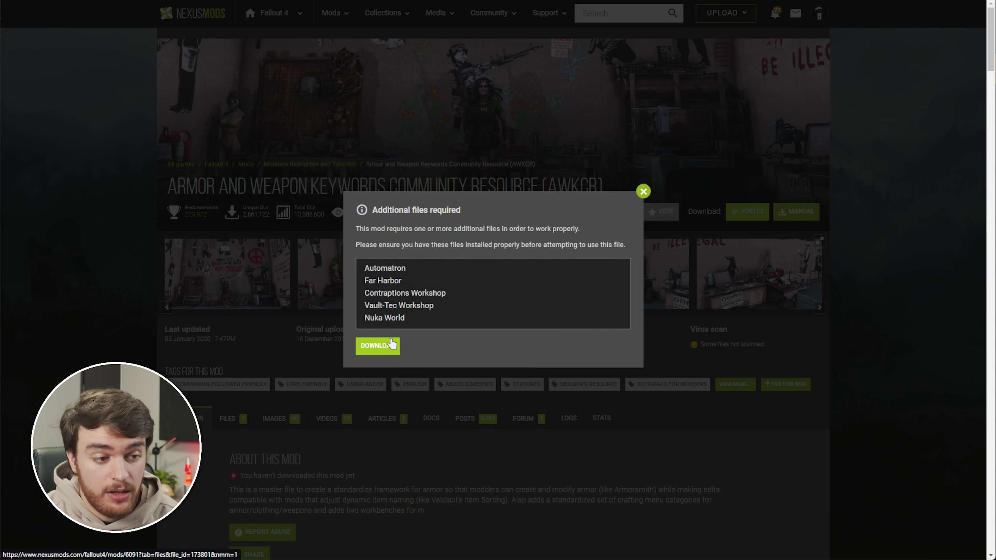
pyautogui.moveTo(442, 319); pyautogui.dragTo(366, 268)
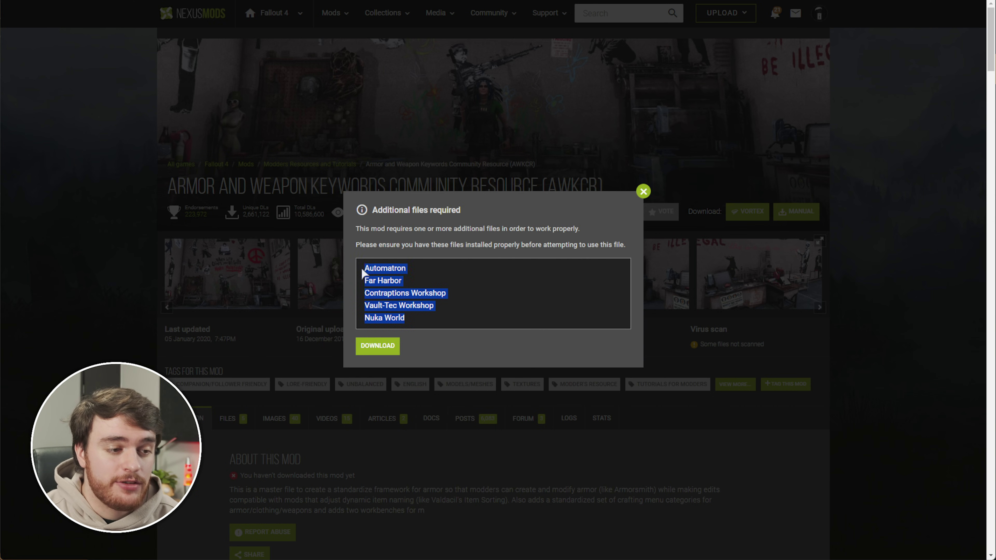
pyautogui.click(390, 295)
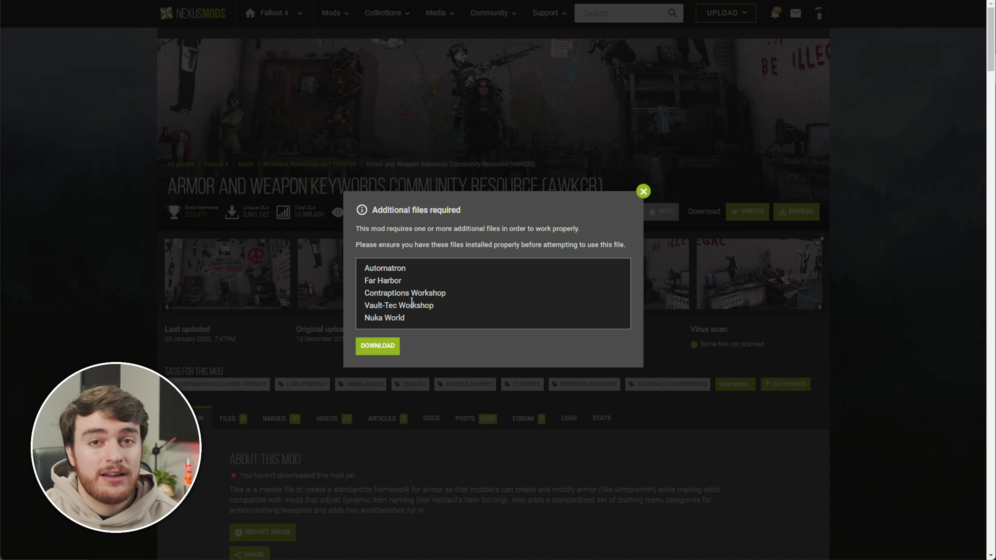
# - View the Automatron DLC on the Steam store and examine the items included in Fallout 4: Game of the Year Edition
pyautogui.moveTo(407, 269); pyautogui.dragTo(372, 262)
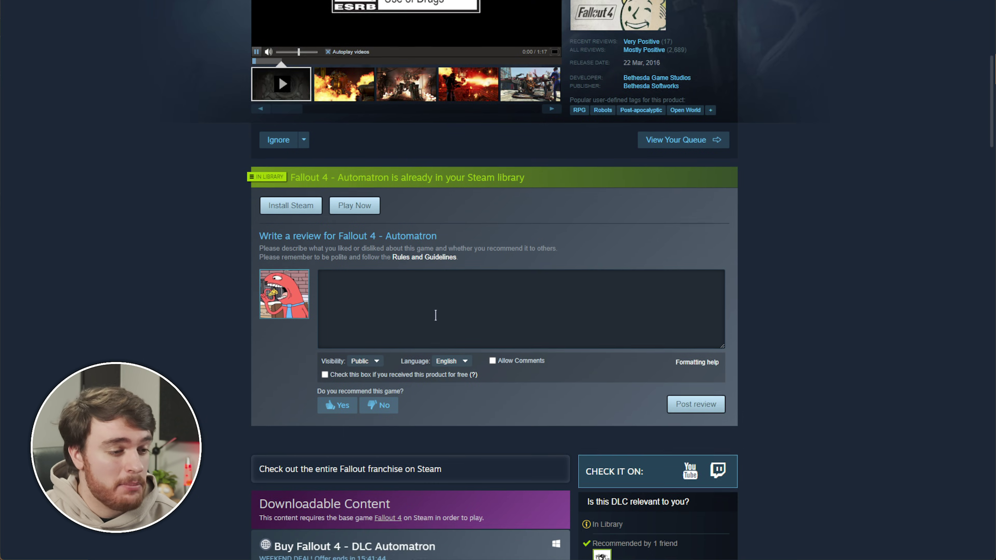
pyautogui.scroll(-10, 435, 315)
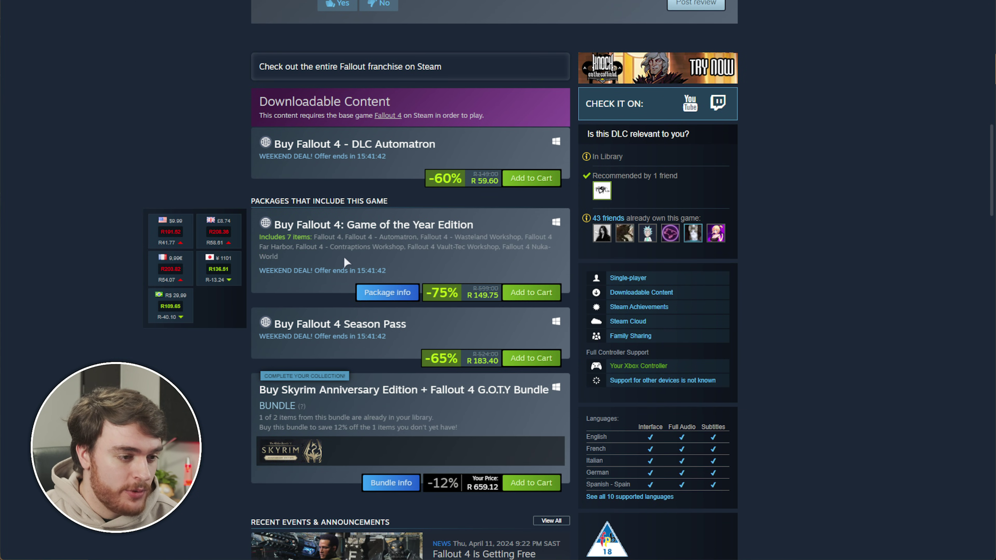
pyautogui.doubleClick(405, 238)
pyautogui.moveTo(455, 237); pyautogui.dragTo(521, 237)
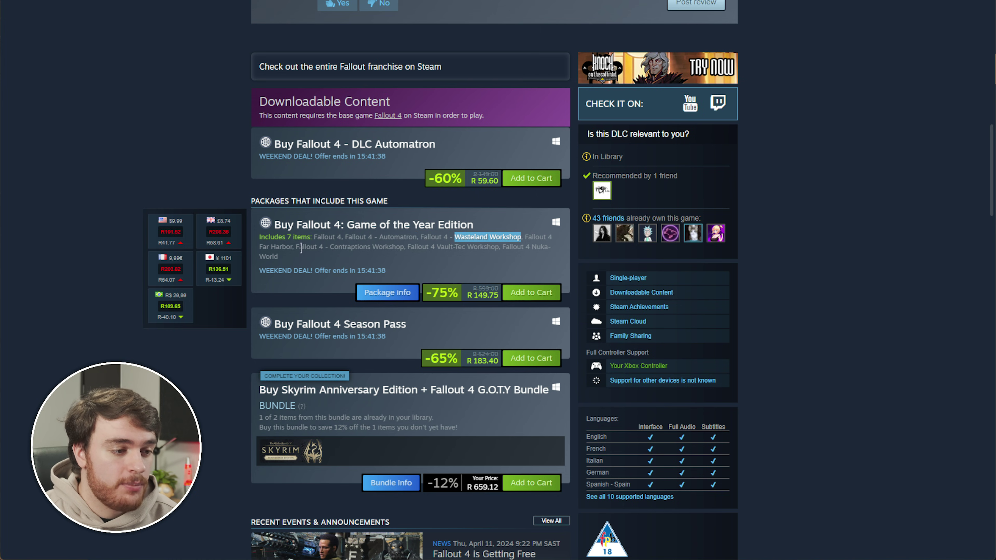
pyautogui.moveTo(293, 247); pyautogui.dragTo(259, 246)
pyautogui.moveTo(330, 246); pyautogui.dragTo(499, 246)
pyautogui.click(444, 244)
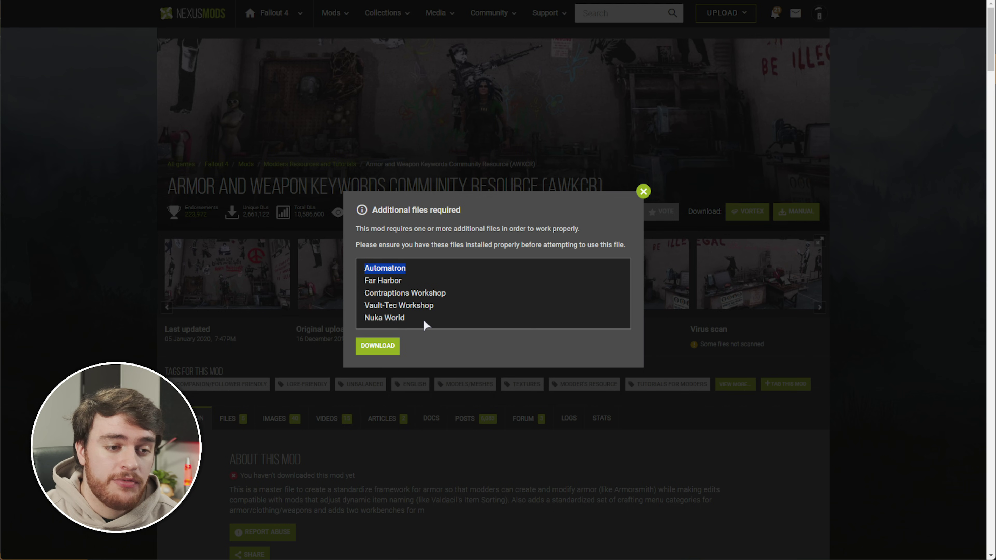
# - Recheck the DLCs required by AWKCR and examine the weekend deal on Fallout 4: Game of the Year Edition on Steam
pyautogui.moveTo(423, 328); pyautogui.dragTo(357, 262)
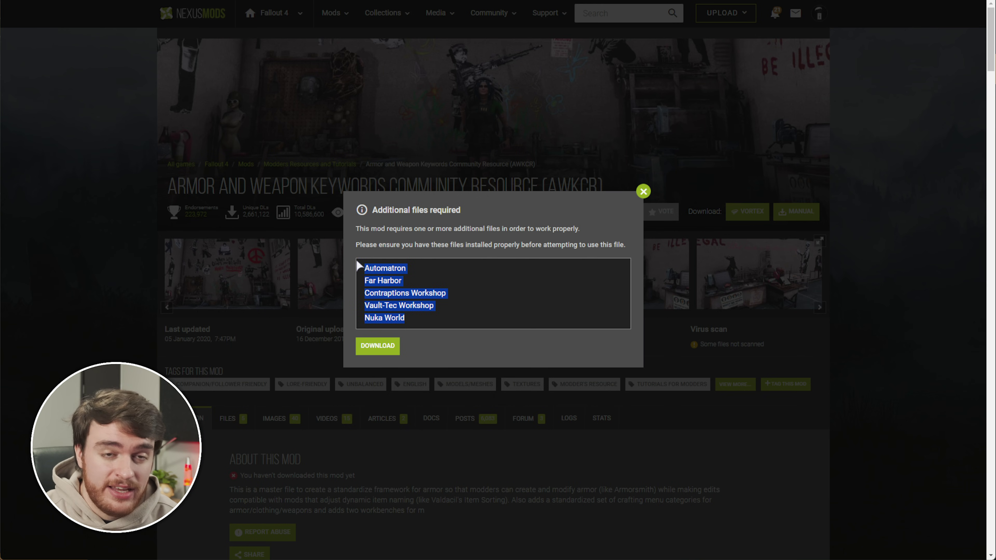
pyautogui.click(453, 283)
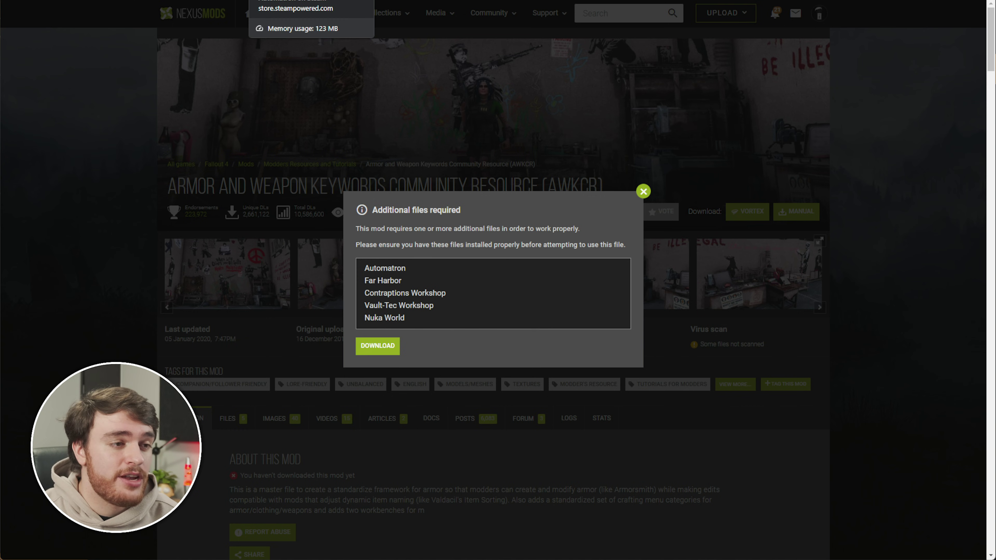
pyautogui.click(282, 1)
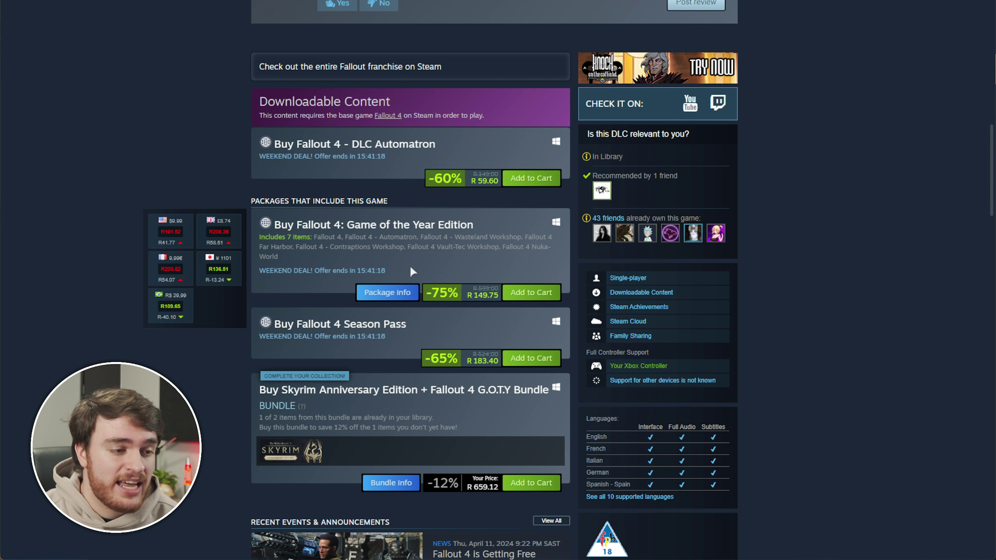
pyautogui.moveTo(357, 271); pyautogui.dragTo(282, 272)
pyautogui.click(363, 407)
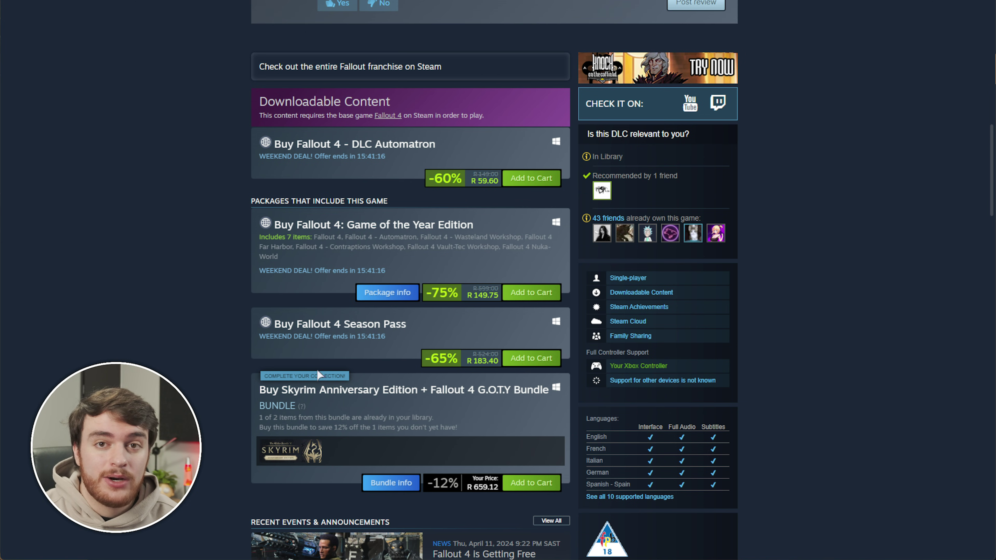
pyautogui.moveTo(286, 219)
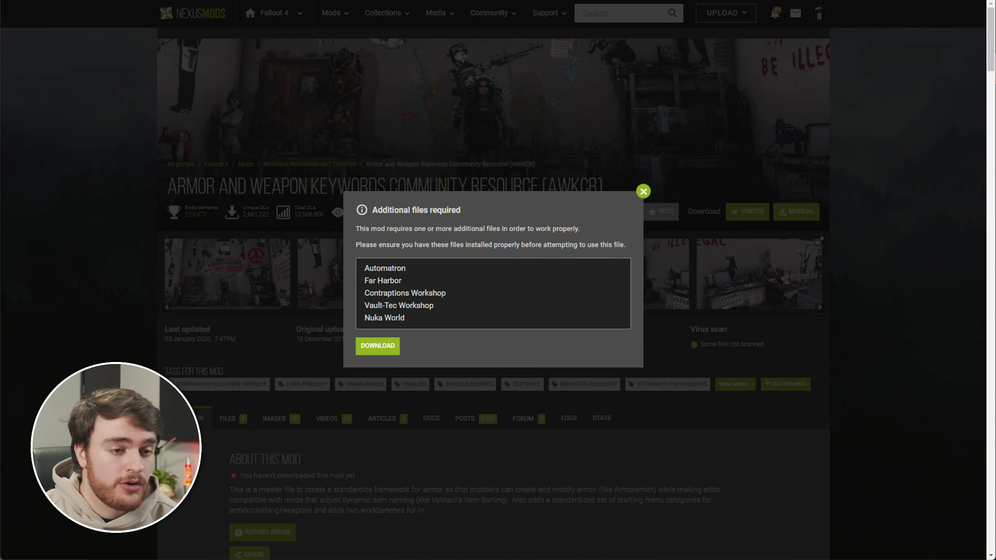
# - Start the Vortex downloads of Armor and Weapon Keywords Community Resource and Armorsmith Extended
pyautogui.click(377, 348)
pyautogui.click(571, 317)
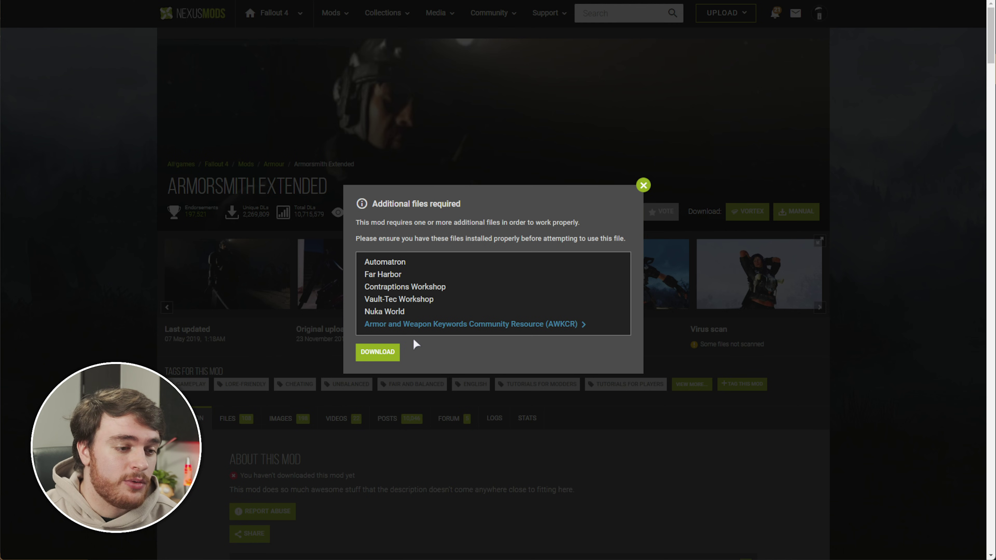
pyautogui.click(389, 352)
pyautogui.click(522, 297)
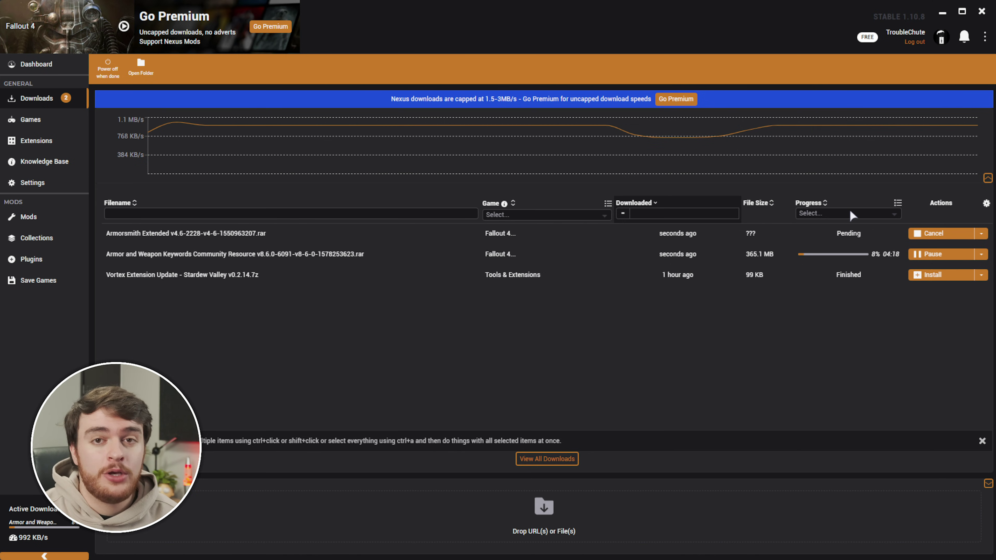
# - Pause the Armor and Weapon Keywords Community Resource download, cancel the Armorsmith Extended download, and view the installed mods in Vortex
pyautogui.click(948, 254)
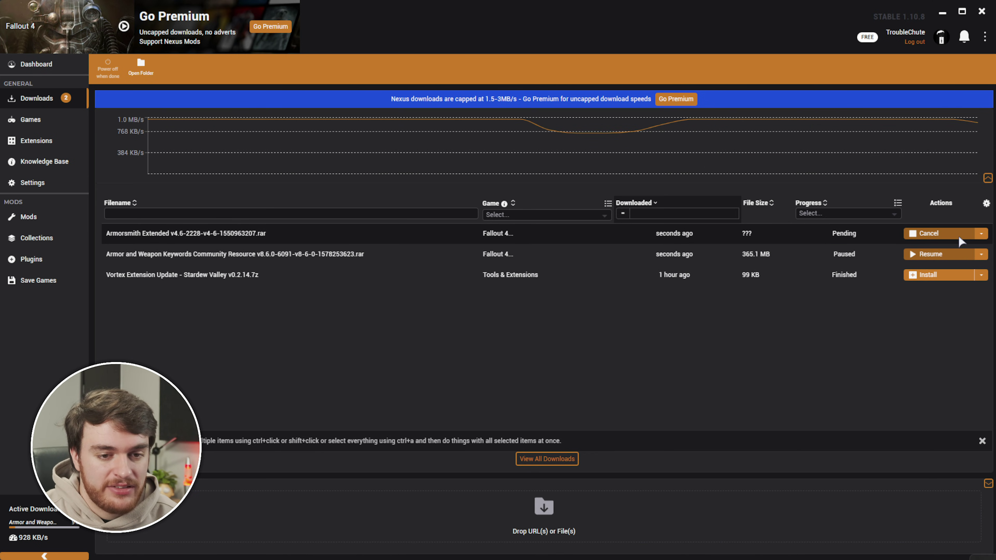
pyautogui.click(959, 234)
pyautogui.click(662, 379)
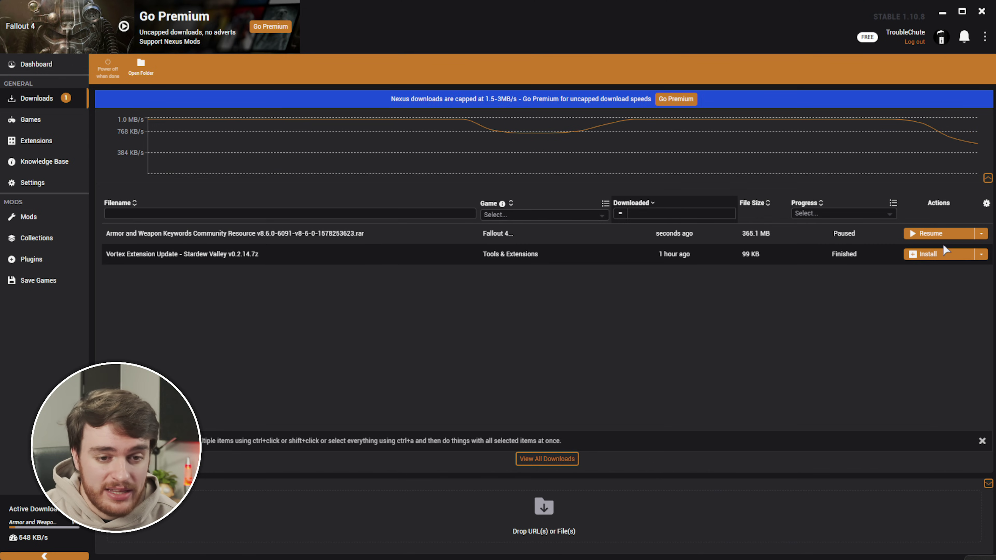
pyautogui.click(62, 216)
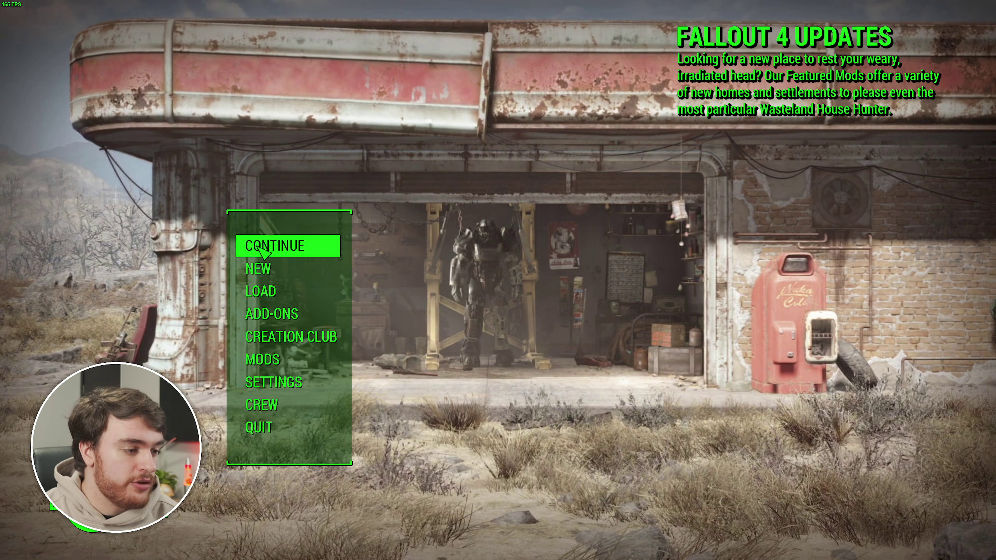
# - Continue the latest save in Fallout 4 and test the game by walking forward and checking the Pip-Boy
pyautogui.press('Return')
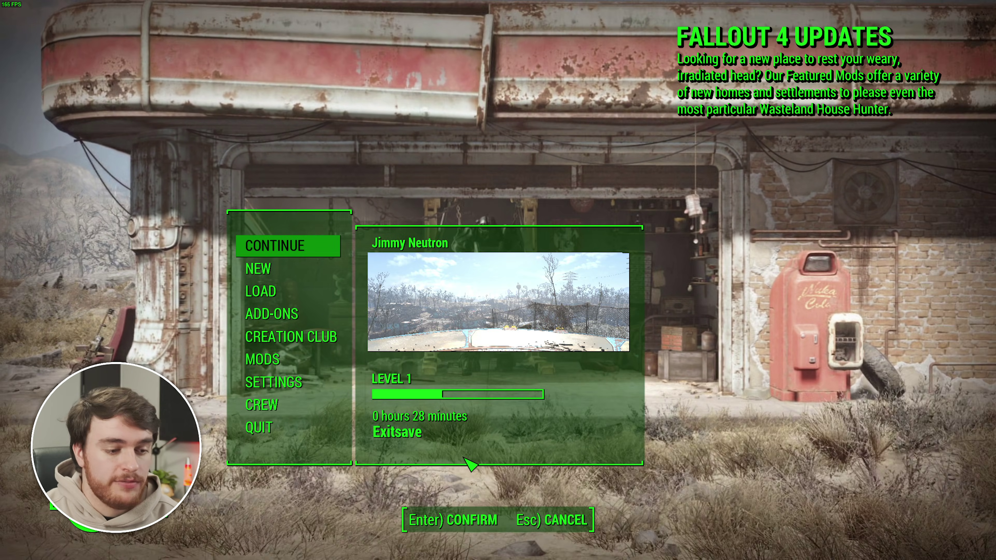
pyautogui.press('Return')
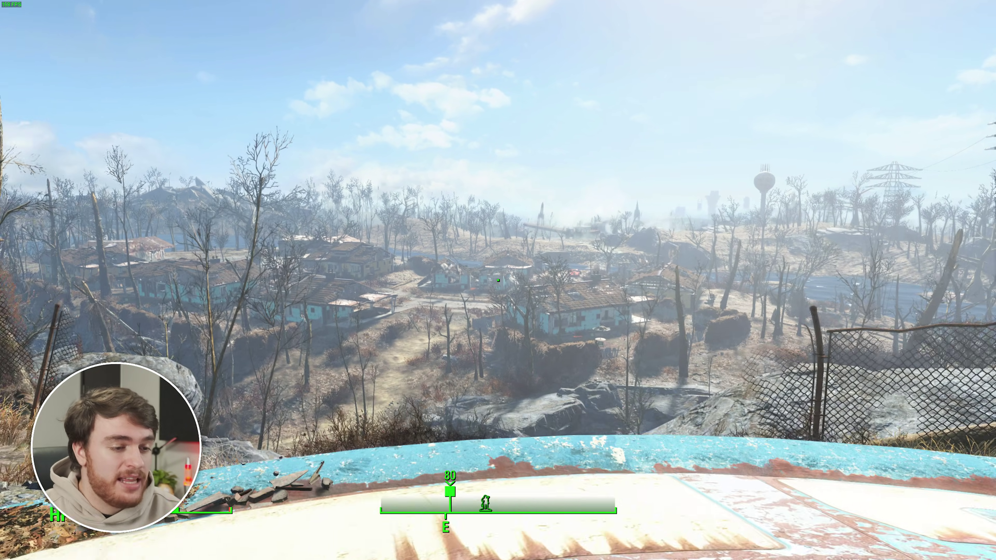
pyautogui.press('w')
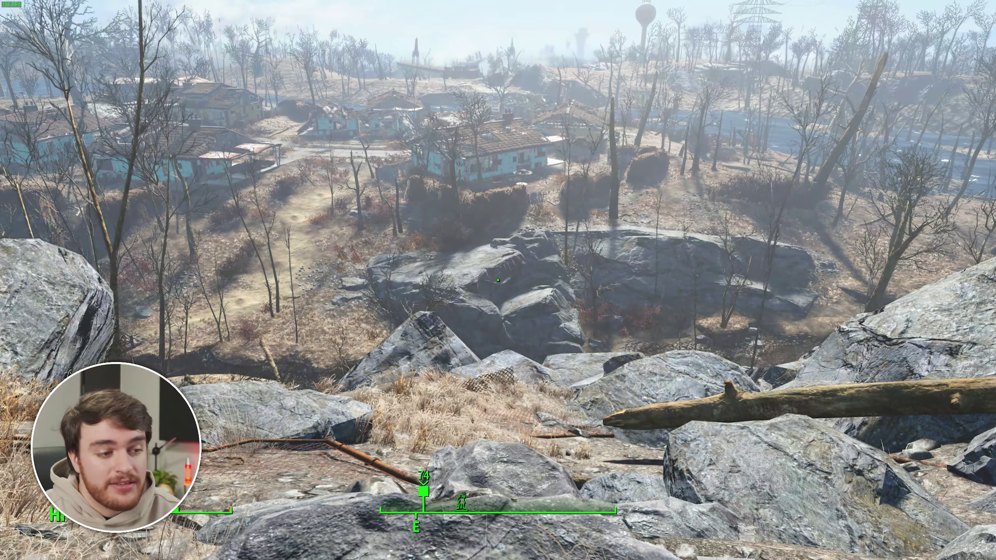
pyautogui.press('Tab')
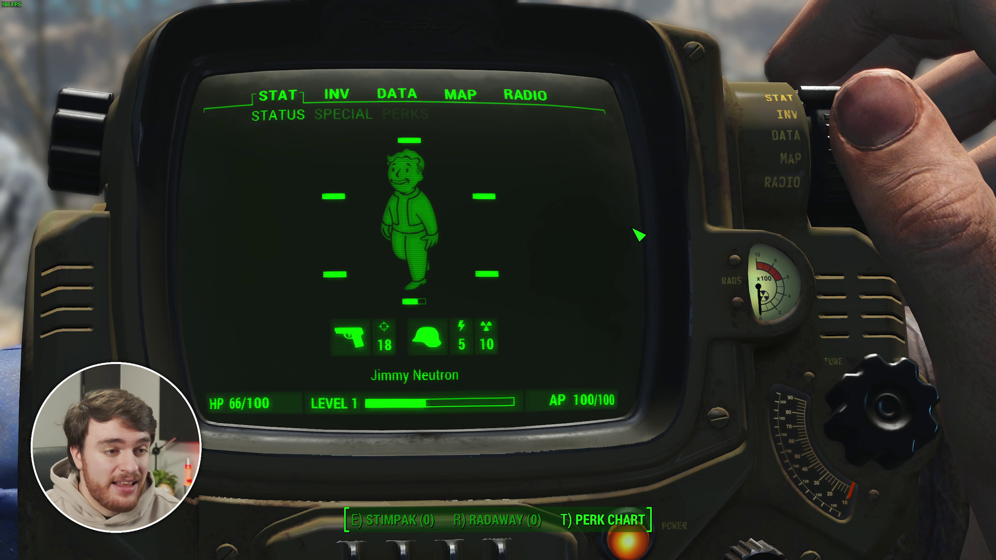
pyautogui.press('Tab')
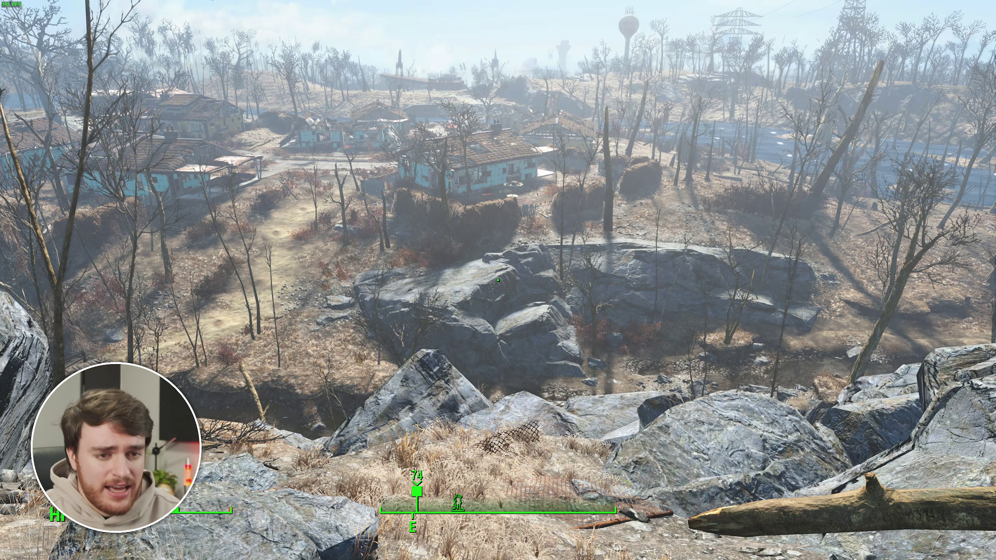
pyautogui.press('Escape')
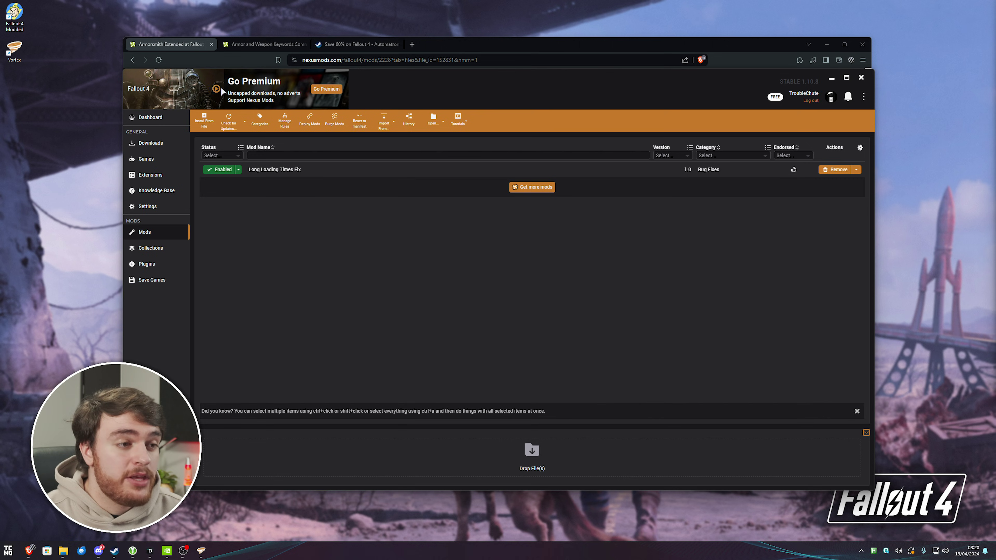
# - Switch back to the browser and show the all-time most popular Fallout 4 mods on Nexus Mods
pyautogui.click(187, 44)
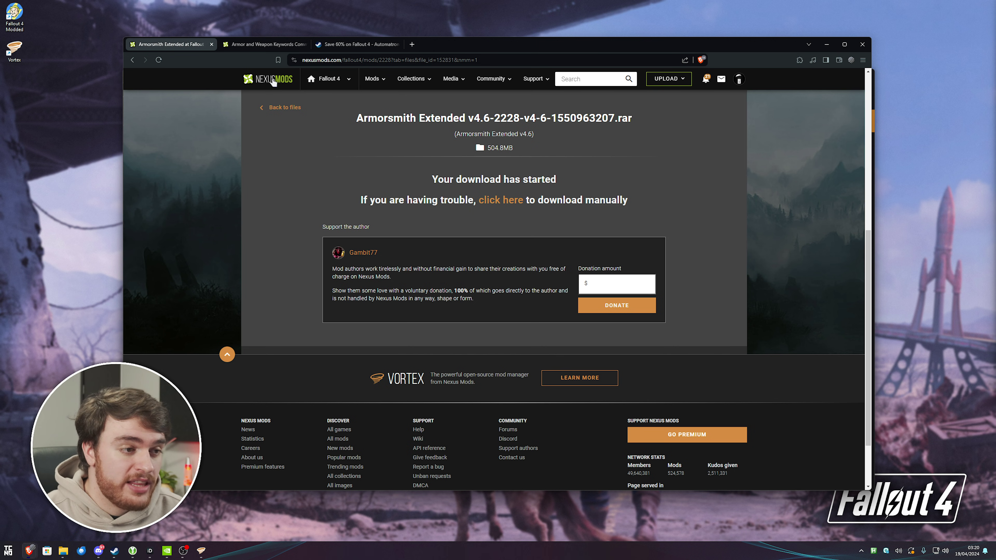
pyautogui.click(284, 107)
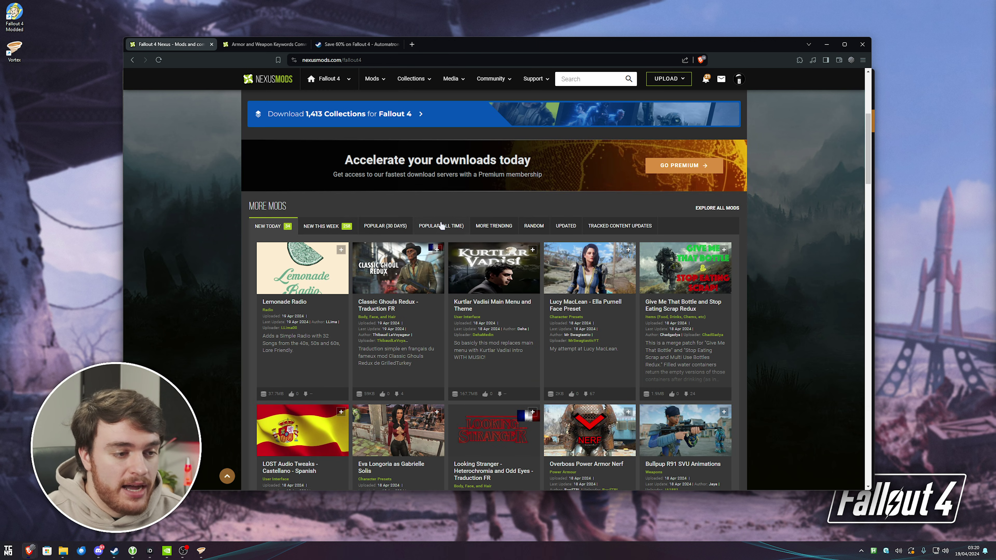
pyautogui.click(448, 227)
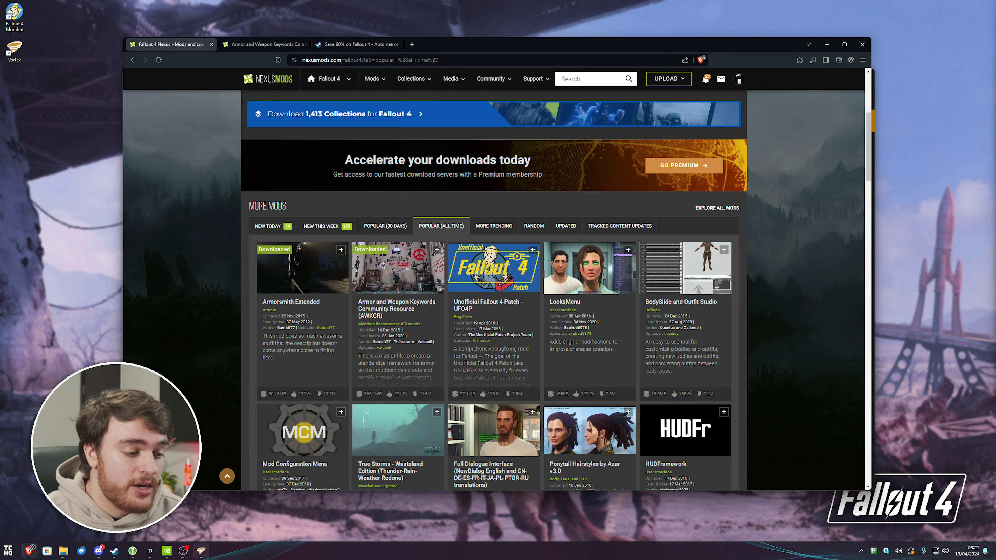
# - Switch to Vortex and view its dashboard and the list of downloads
pyautogui.click(201, 551)
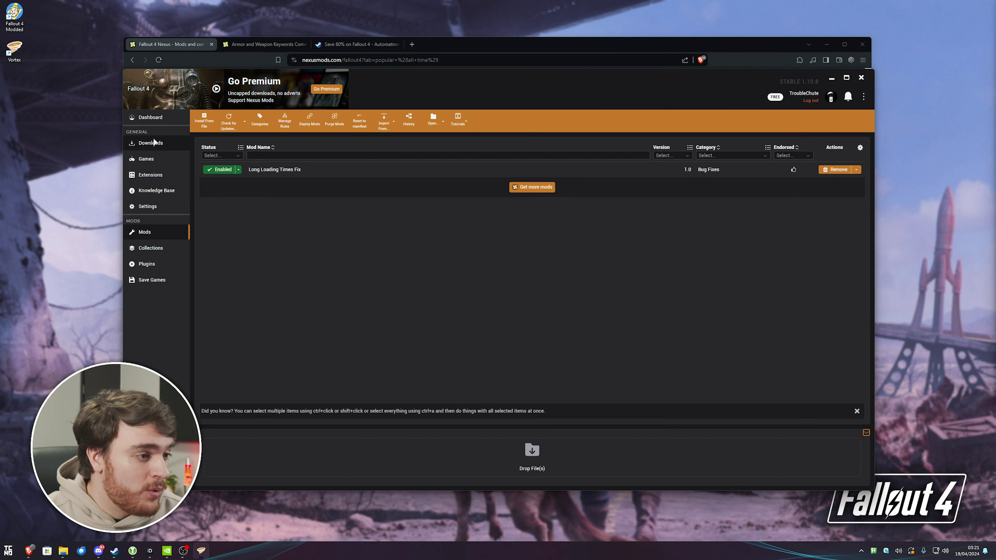
pyautogui.click(150, 118)
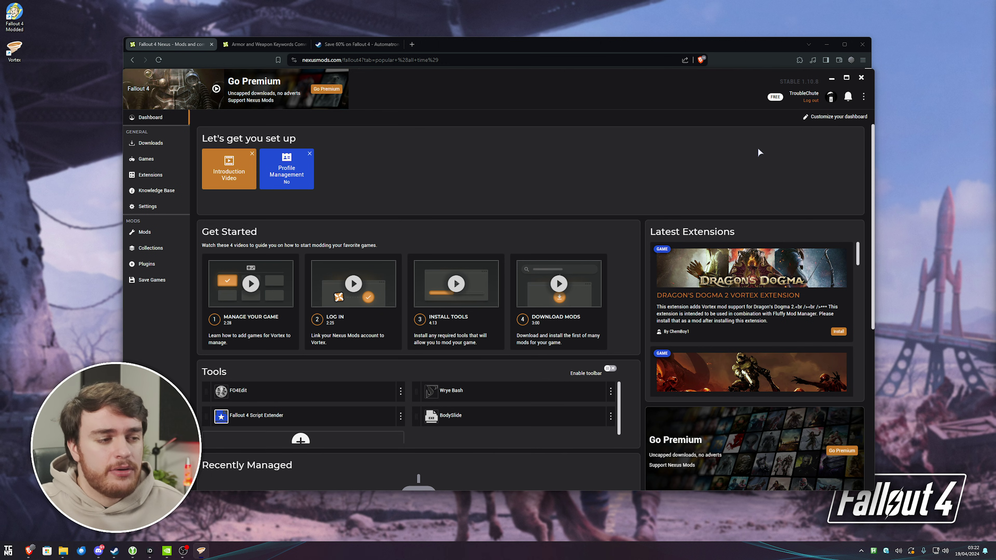
pyautogui.click(168, 143)
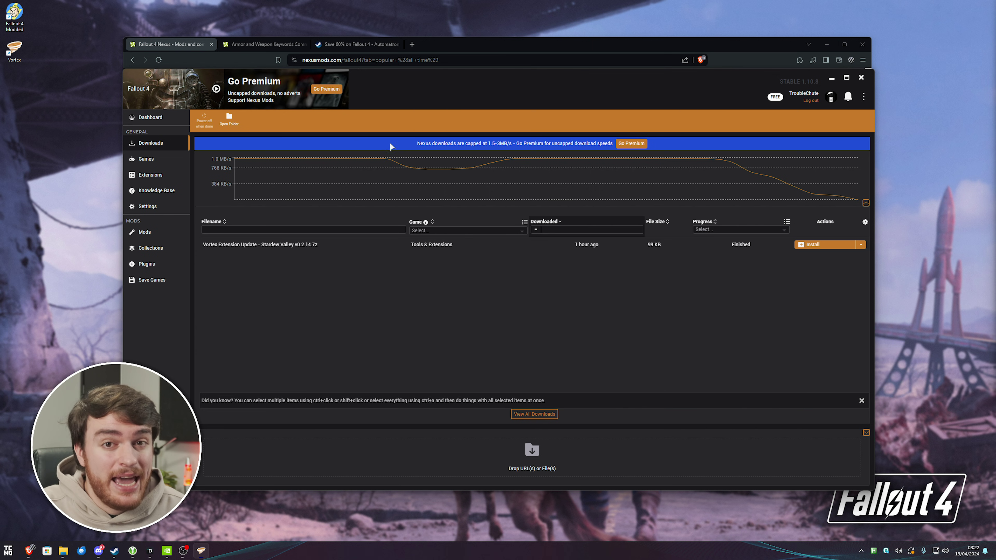
# - Switch back to the browser, open the Armorsmith Extended mod page in a new tab, and examine its description and requirements sections
pyautogui.click(518, 51)
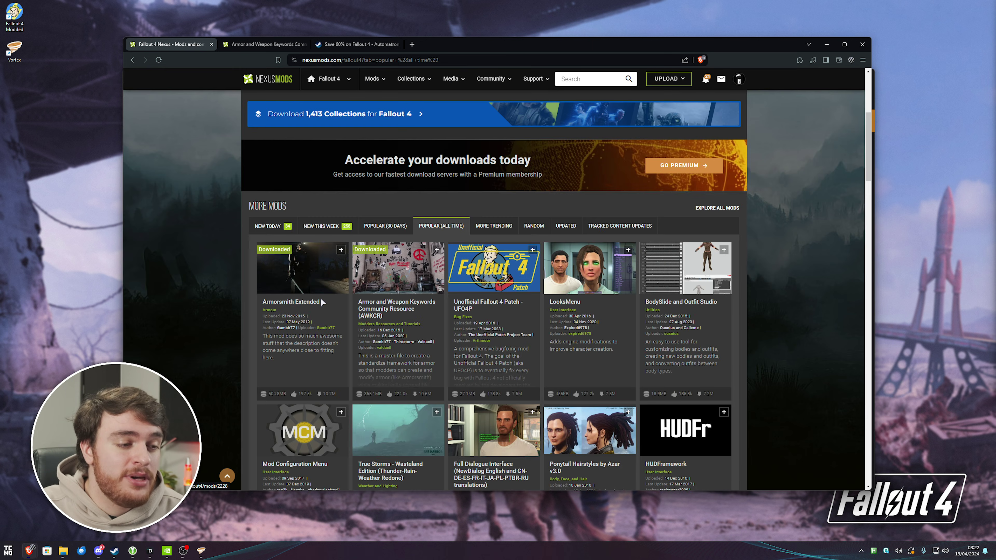
pyautogui.click(315, 285)
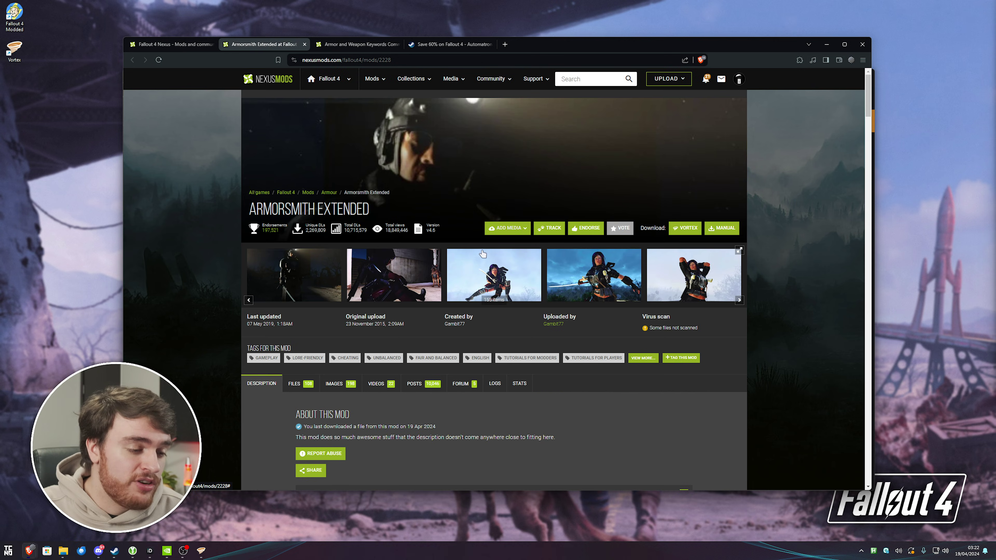
pyautogui.scroll(-4, 270, 230)
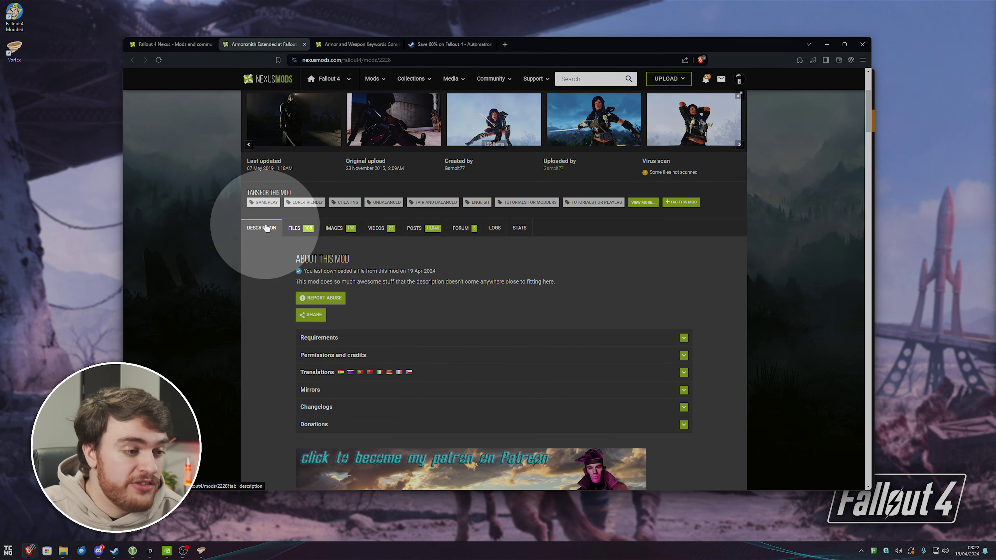
pyautogui.scroll(-1, 260, 259)
pyautogui.scroll(-15, 259, 266)
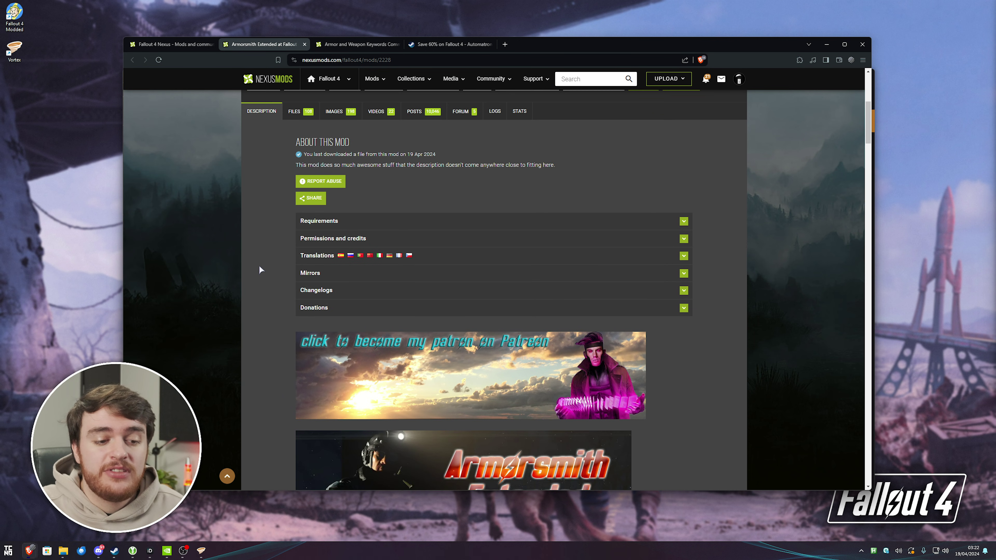
# - Return to the all-time popular mods list, and minimize the browser and Vortex windows to show the desktop
pyautogui.hotkey('ctrl', 'shift', 'Tab')
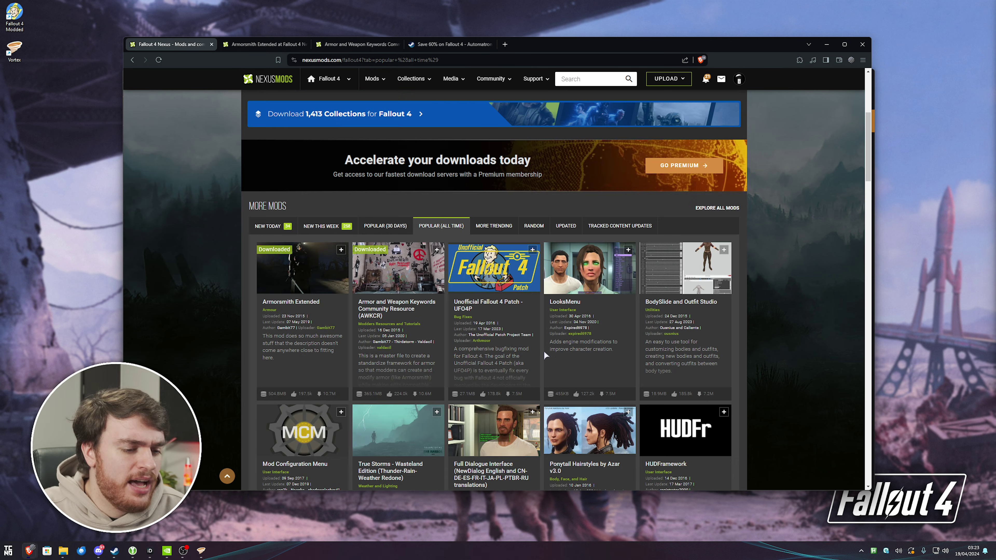
pyautogui.scroll(-2, 543, 343)
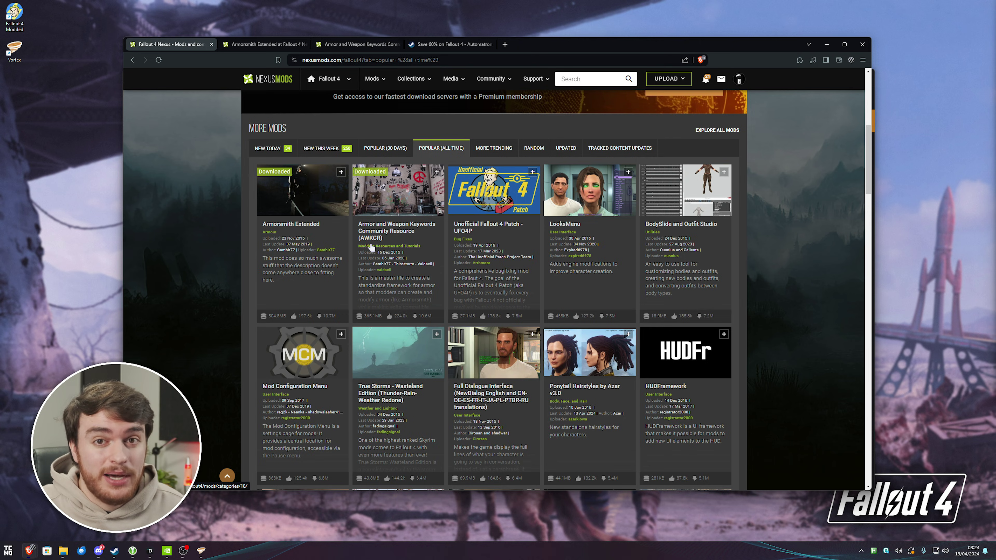
pyautogui.click(826, 44)
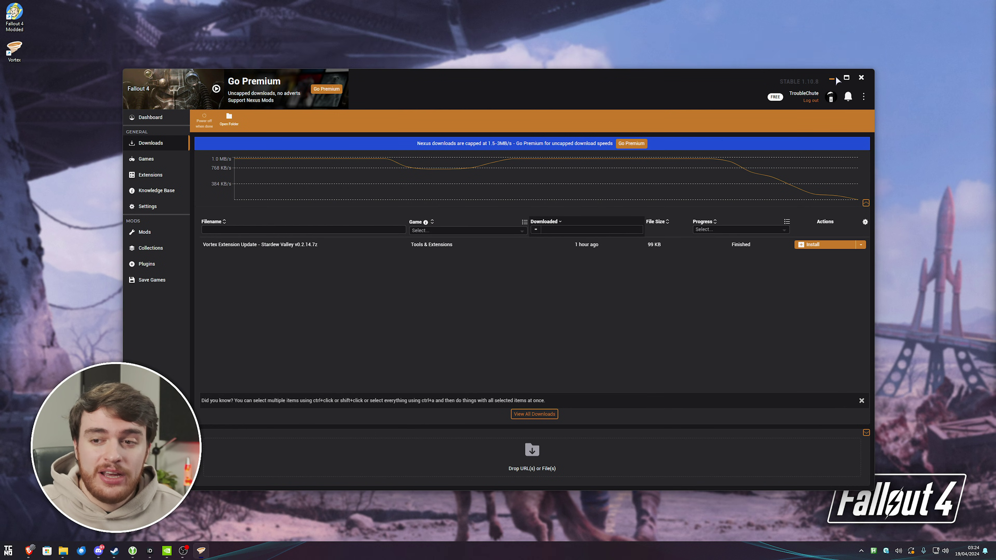
pyautogui.click(835, 79)
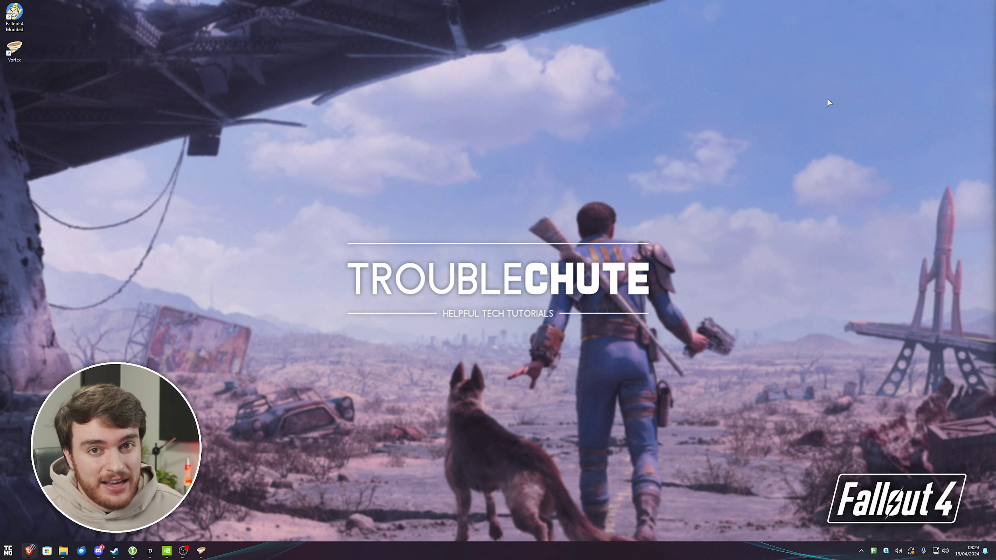